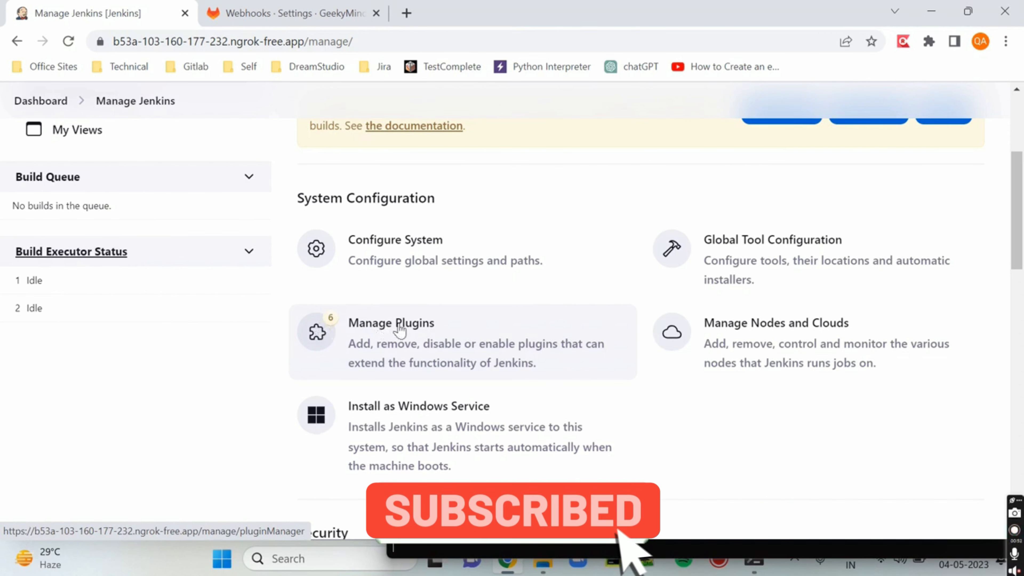
# Find the Generic Webhook Trigger plugin among Jenkins' available plugins and install it without restart.
pyautogui.click(384, 338)
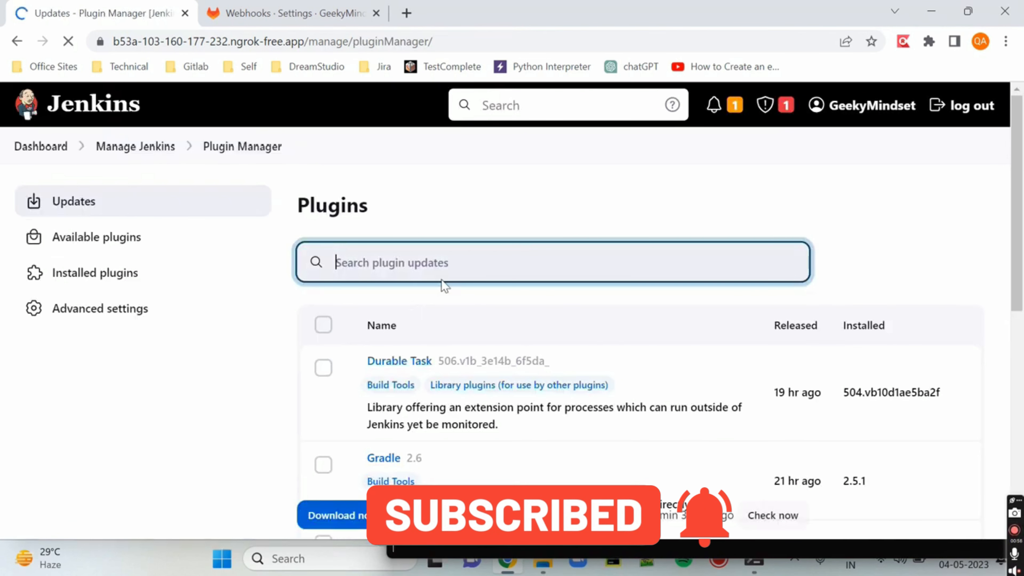
pyautogui.click(96, 254)
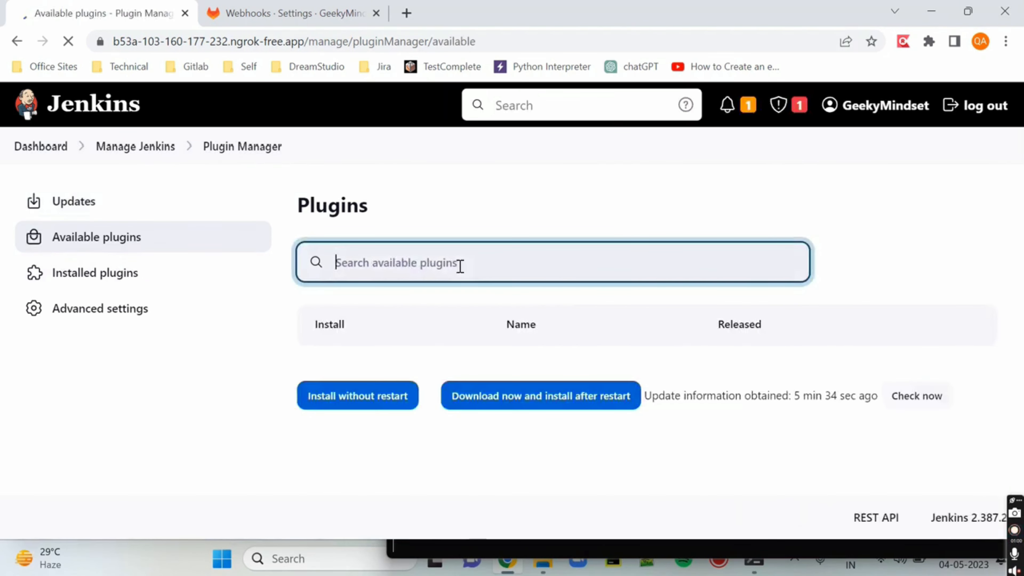
pyautogui.write('generik')
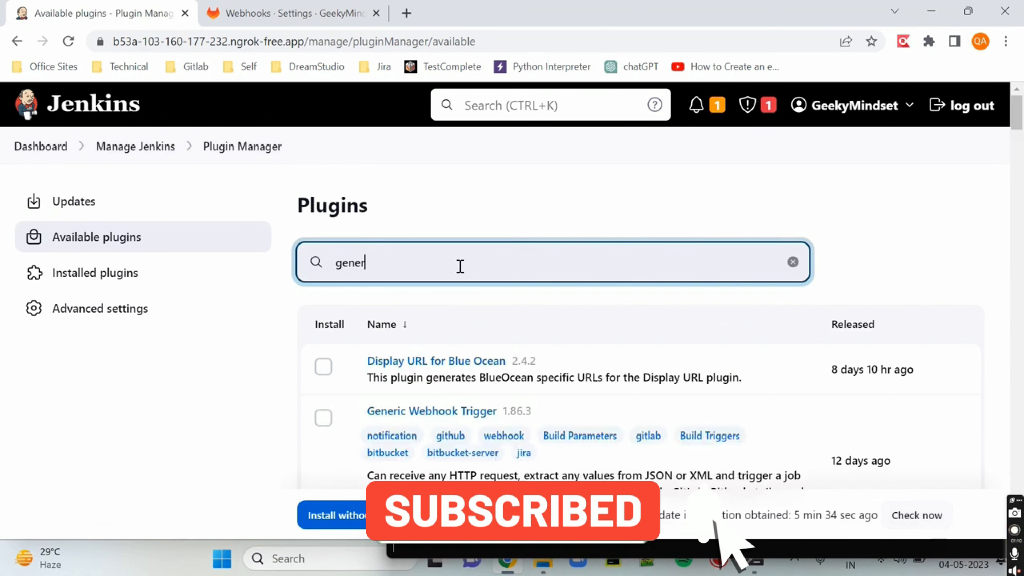
pyautogui.click(323, 417)
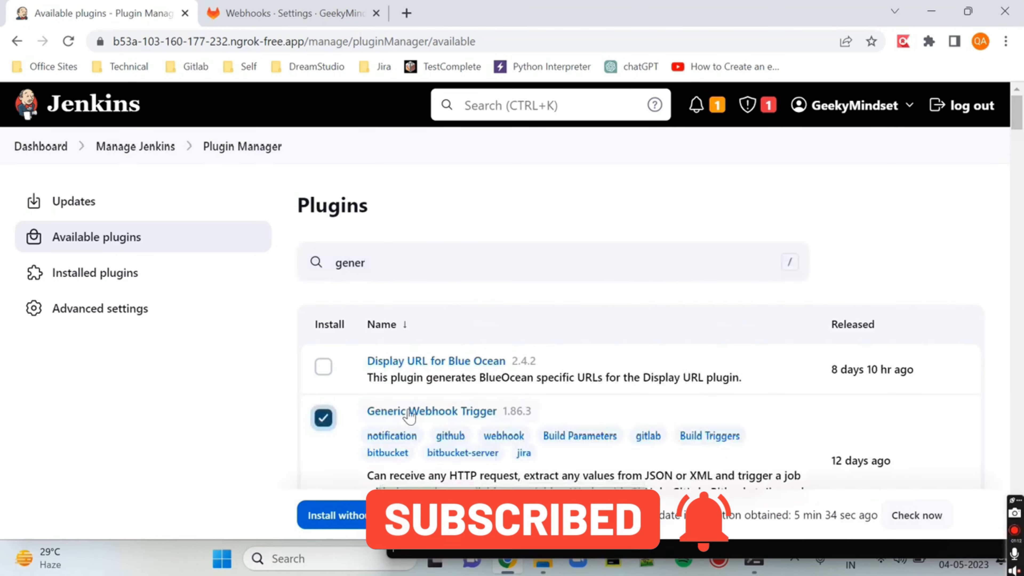
pyautogui.scroll(-3, 409, 417)
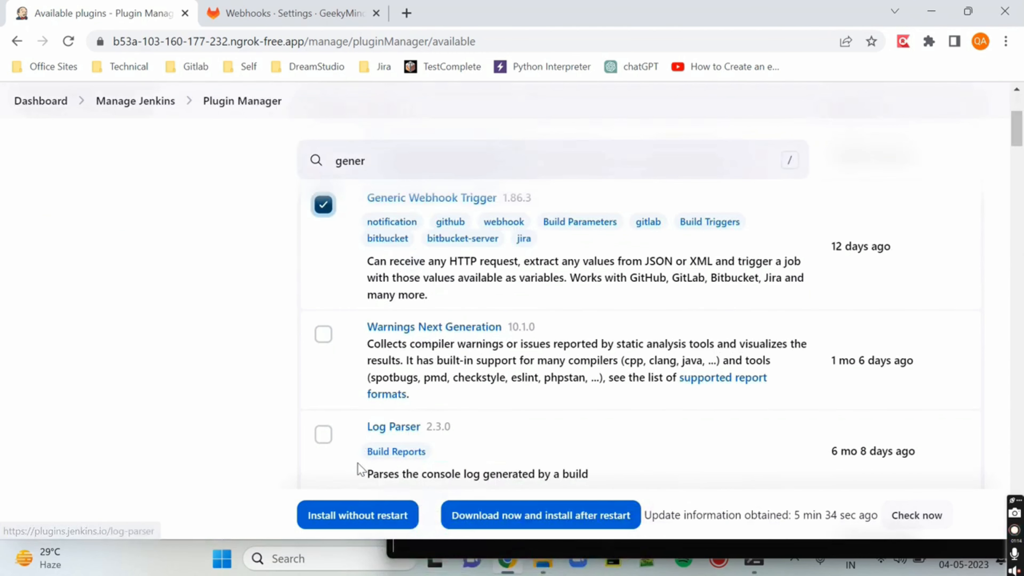
pyautogui.click(341, 515)
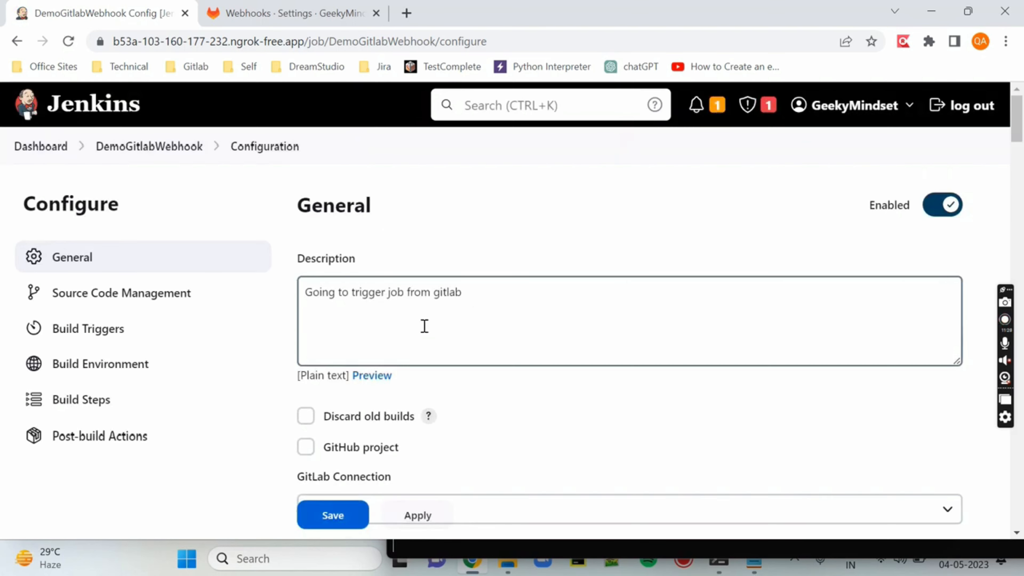
# Review the DemoGitlabWebhook job's existing Environment string parameter and its default value.
pyautogui.scroll(-5, 443, 310)
pyautogui.scroll(-3, 404, 250)
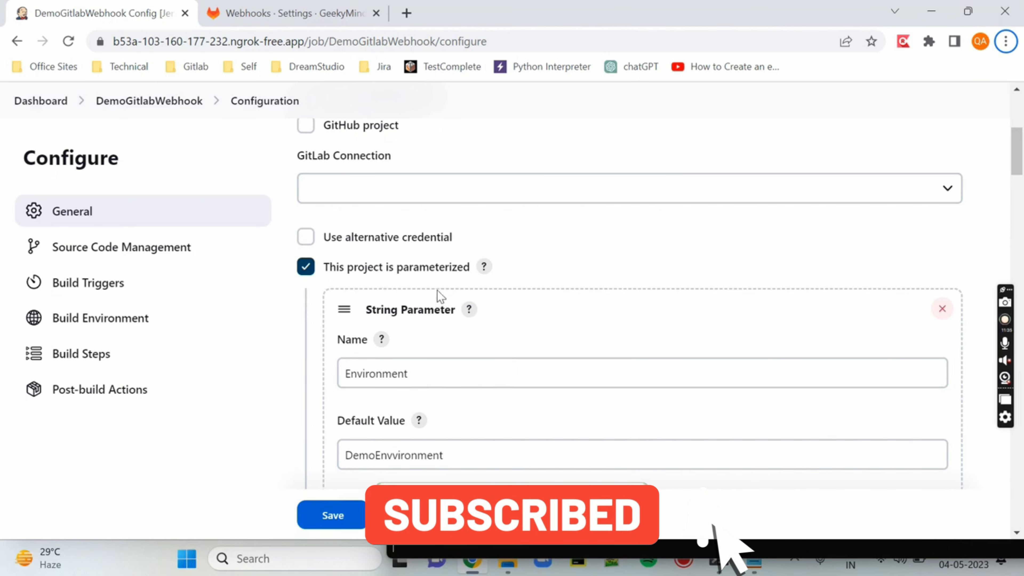
pyautogui.scroll(-5, 439, 292)
pyautogui.scroll(3, 384, 242)
pyautogui.doubleClick(364, 266)
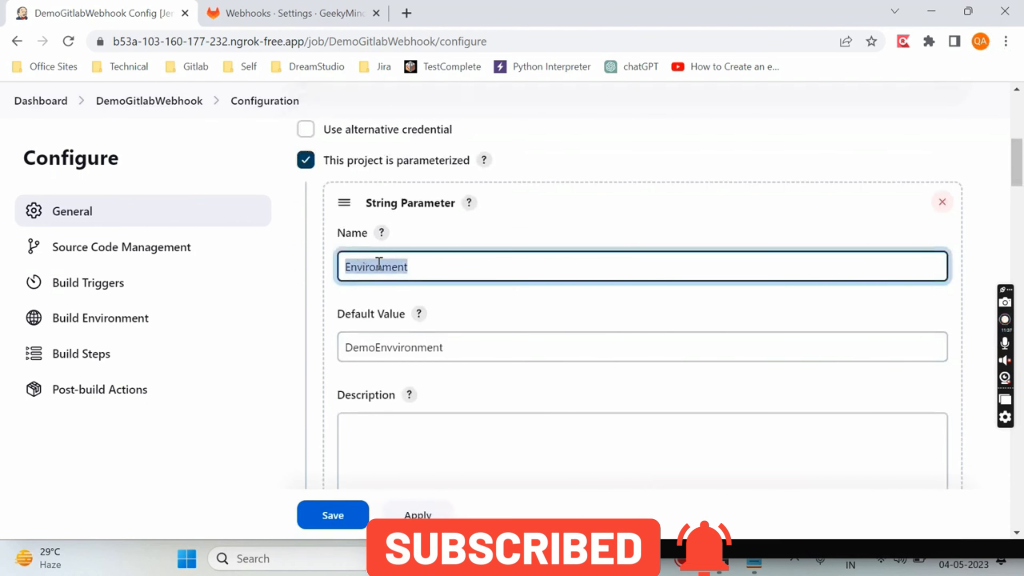
pyautogui.doubleClick(365, 346)
pyautogui.doubleClick(370, 270)
# Add a second string parameter named Country with the default value India to the job.
pyautogui.scroll(-8, 369, 272)
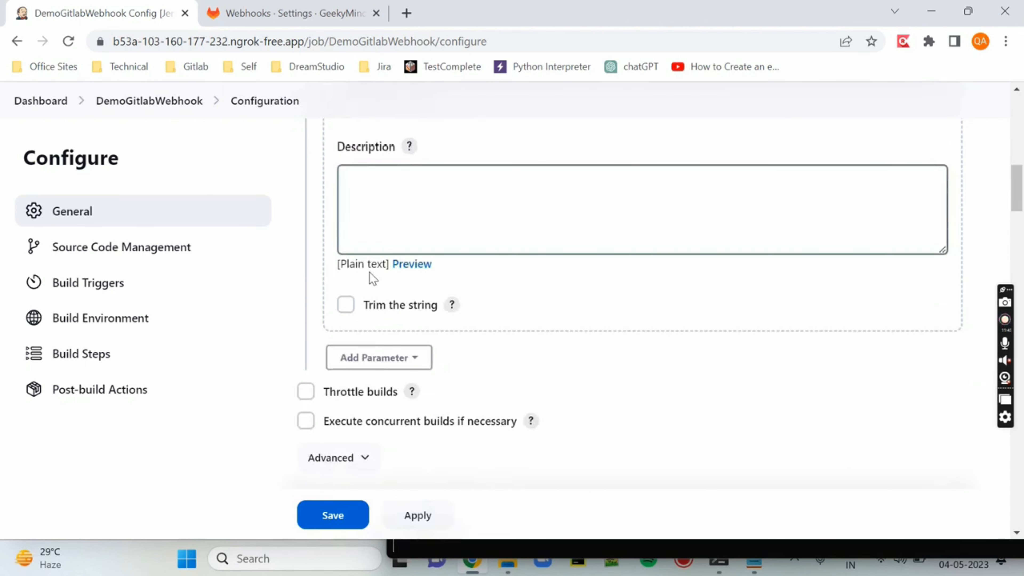
pyautogui.click(379, 287)
pyautogui.click(399, 476)
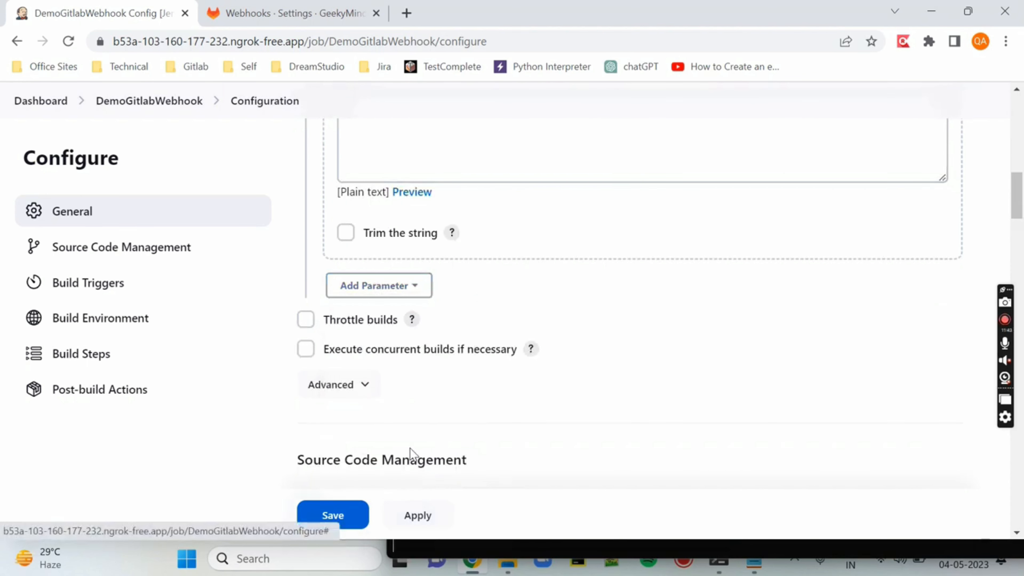
pyautogui.click(430, 361)
pyautogui.write('COu')
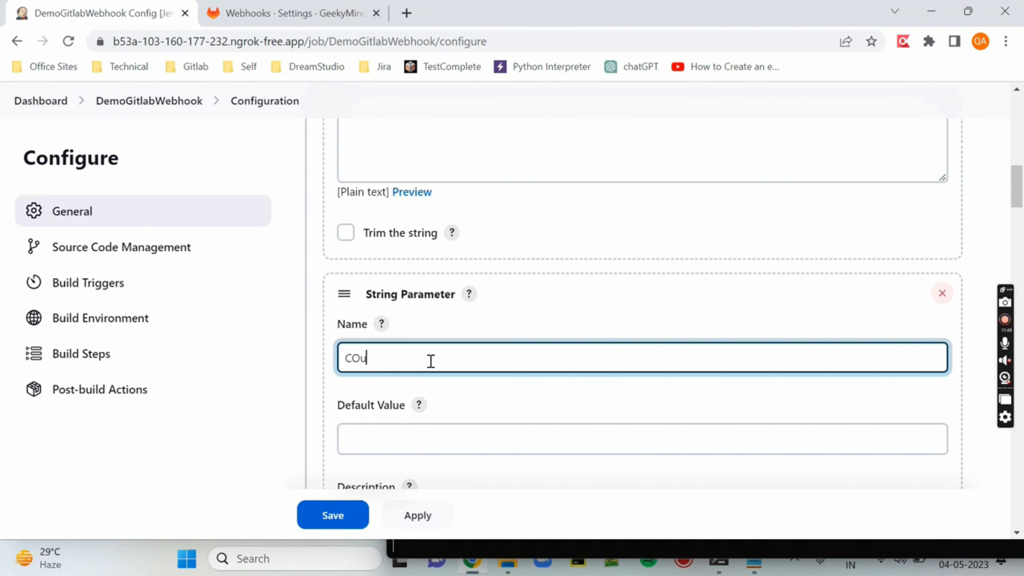
pyautogui.press('Left')
pyautogui.press('Left')
pyautogui.scroll(-2, 431, 361)
pyautogui.click(450, 337)
pyautogui.write('In')
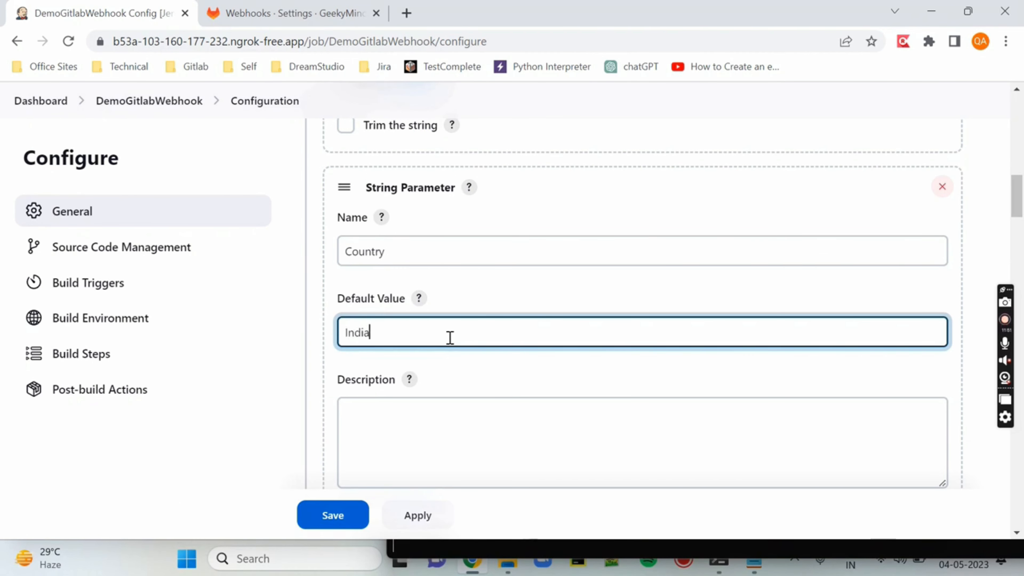
pyautogui.click(551, 386)
pyautogui.doubleClick(361, 330)
pyautogui.click(485, 363)
# Copy the Generic Webhook Trigger's request URL from the job's build triggers into the untitled Notepad document.
pyautogui.scroll(-2, 423, 354)
pyautogui.scroll(-12, 425, 358)
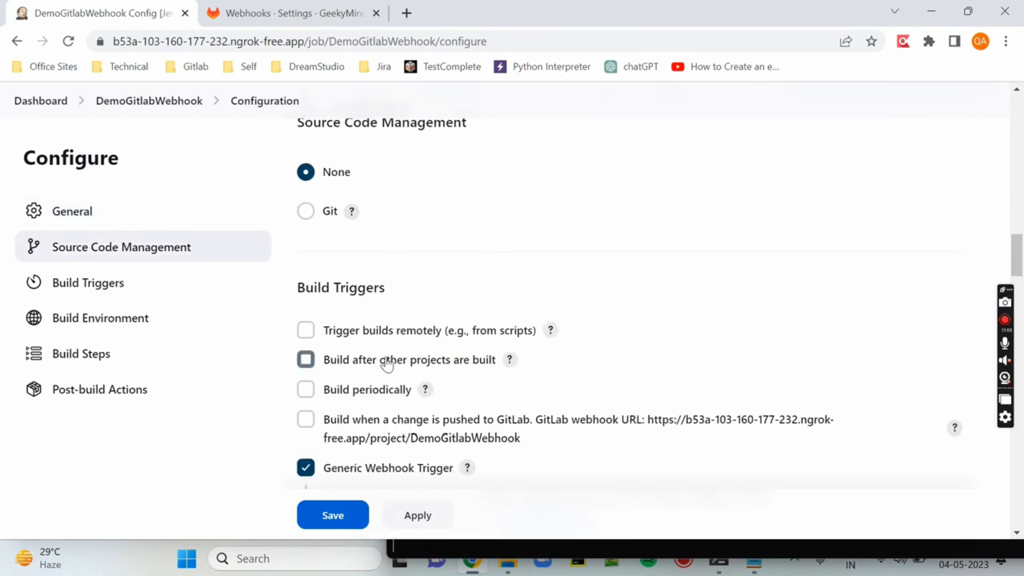
pyautogui.moveTo(331, 255); pyautogui.dragTo(444, 257)
pyautogui.click(332, 257)
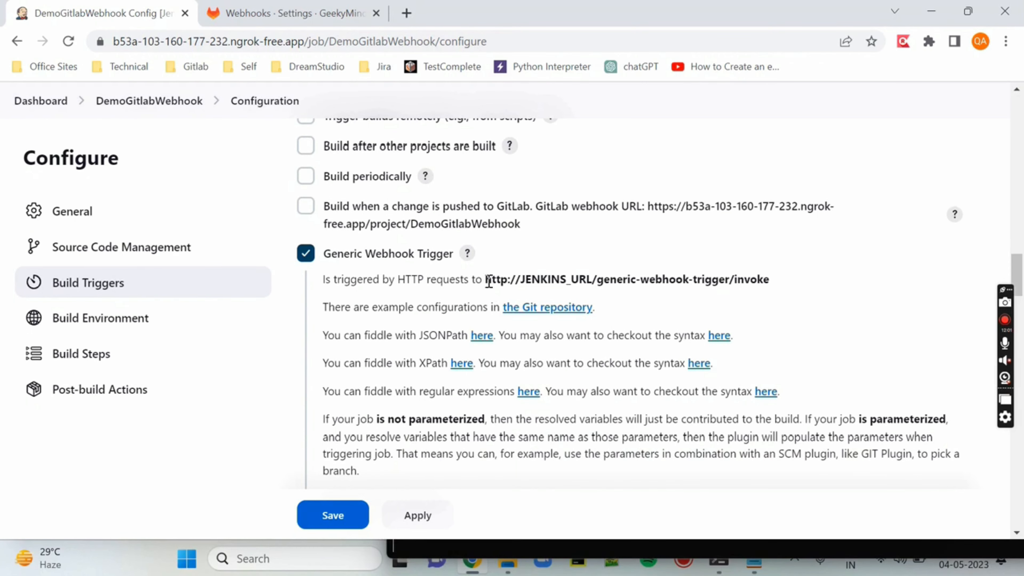
pyautogui.moveTo(340, 279); pyautogui.dragTo(414, 279)
pyautogui.moveTo(485, 279); pyautogui.dragTo(818, 282)
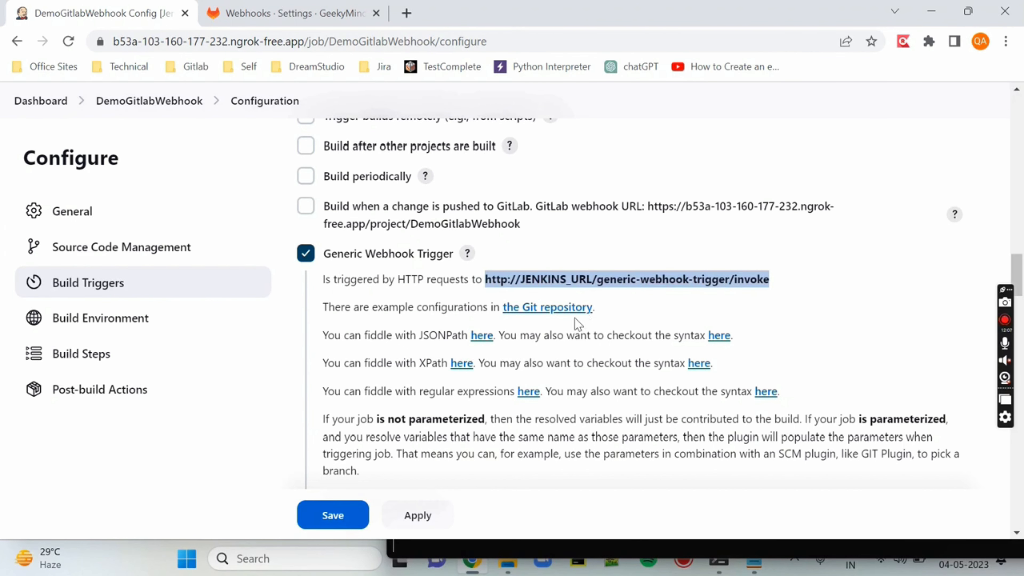
pyautogui.hotkey('ctrl', 'c')
pyautogui.hotkey('alt', 'Tab')
pyautogui.press('Return')
pyautogui.hotkey('ctrl', 'v')
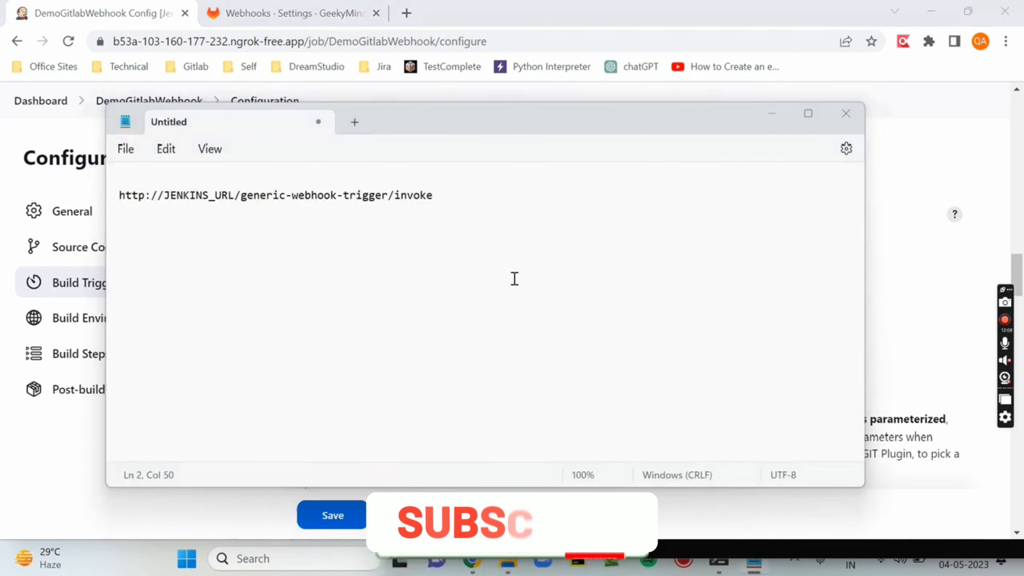
# Copy the job configuration page's full web address from the browser and paste it below the trigger URL in Notepad.
pyautogui.hotkey('alt', 'Tab')
pyautogui.doubleClick(223, 42)
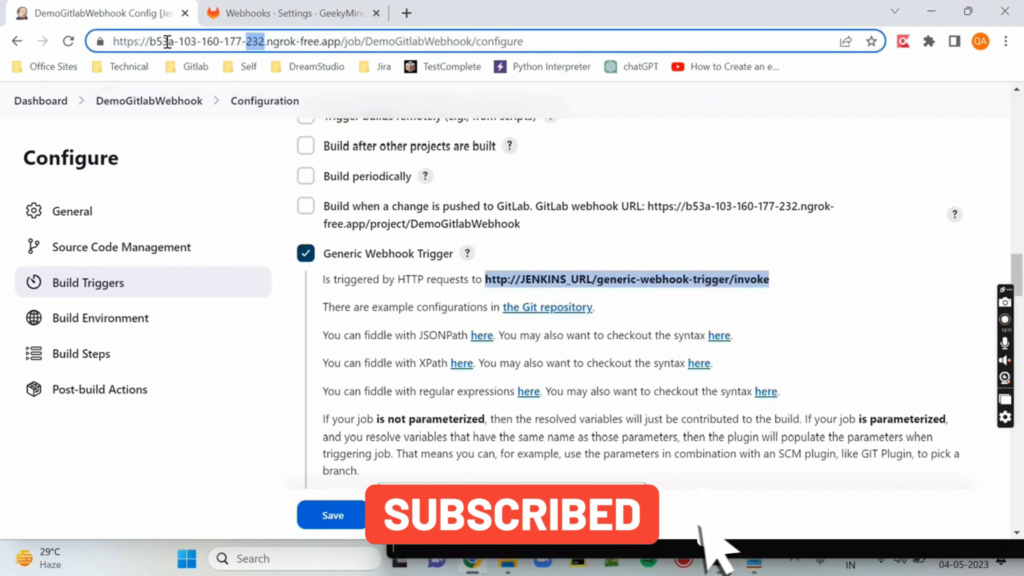
pyautogui.tripleClick(123, 40)
pyautogui.hotkey('alt', 'Tab')
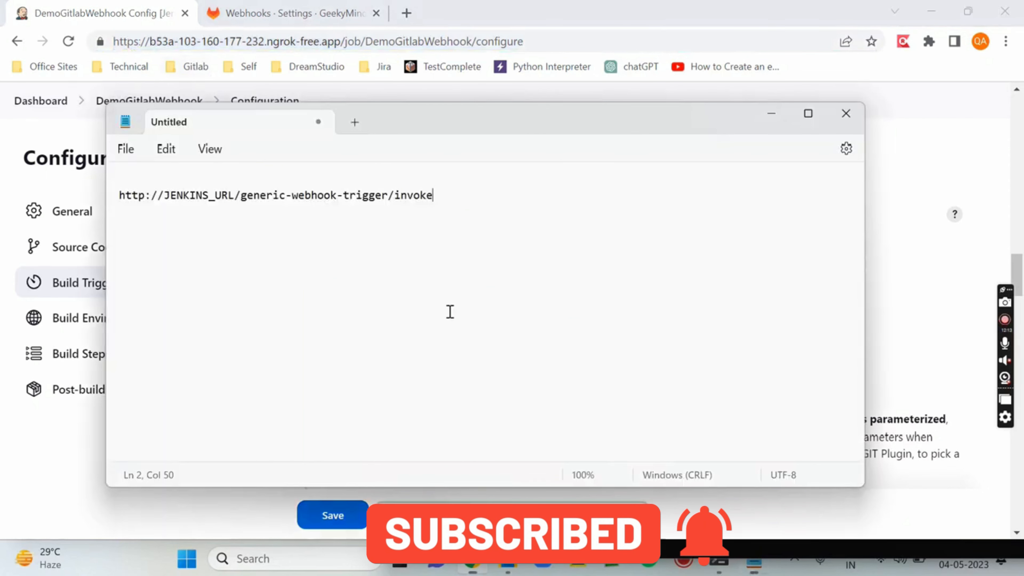
pyautogui.press('Return')
pyautogui.press('Return')
pyautogui.hotkey('ctrl', 'v')
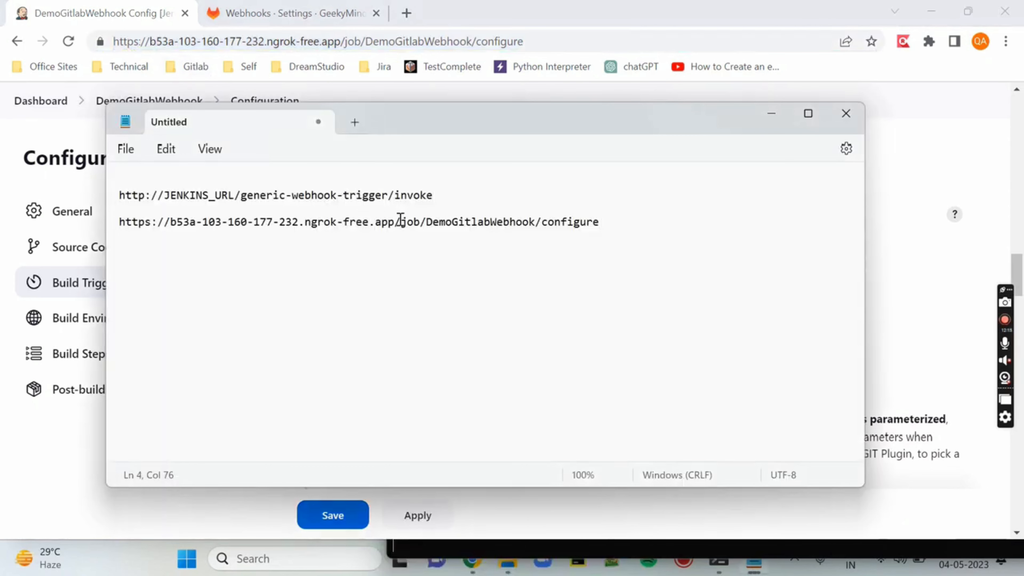
pyautogui.moveTo(394, 221); pyautogui.dragTo(112, 230)
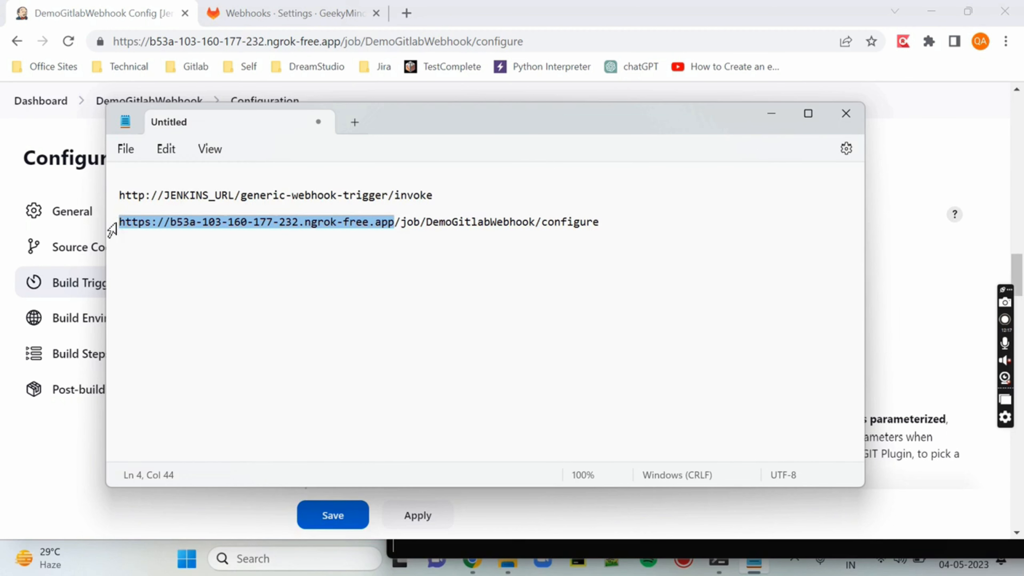
pyautogui.moveTo(236, 195); pyautogui.dragTo(109, 197)
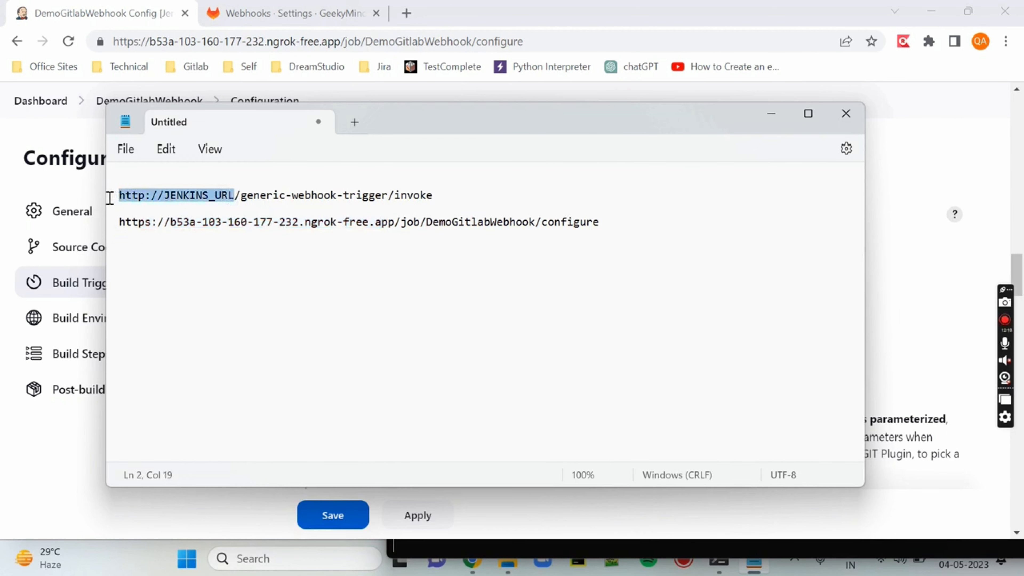
pyautogui.hotkey('ctrl', 'v')
pyautogui.moveTo(644, 221); pyautogui.dragTo(54, 211)
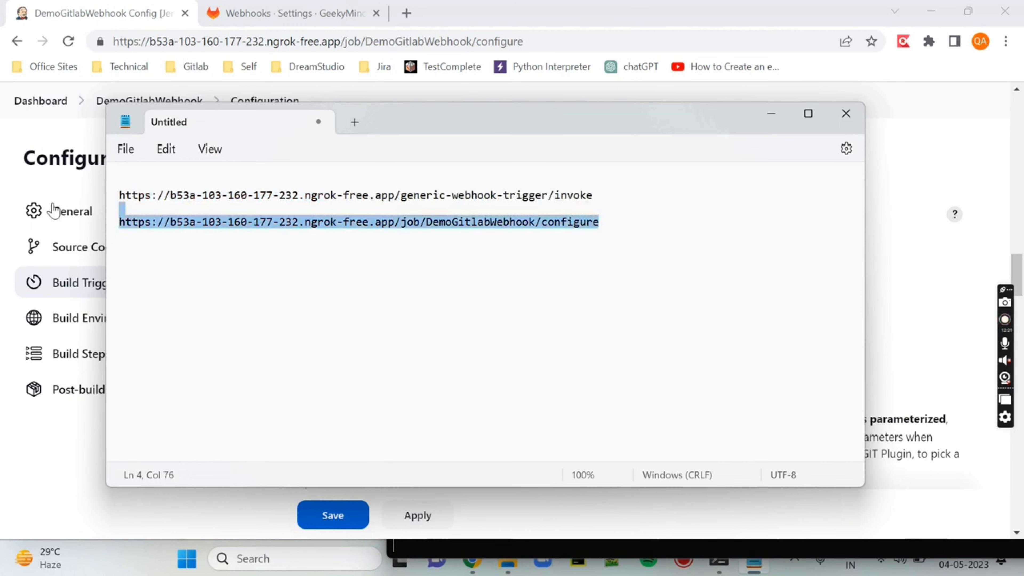
pyautogui.press('BackSpace')
# Copy the /invoke?token=TOKEN_HERE query parameter from the job's token help and use it as the ending of the Notepad URL.
pyautogui.hotkey('alt', 'Tab')
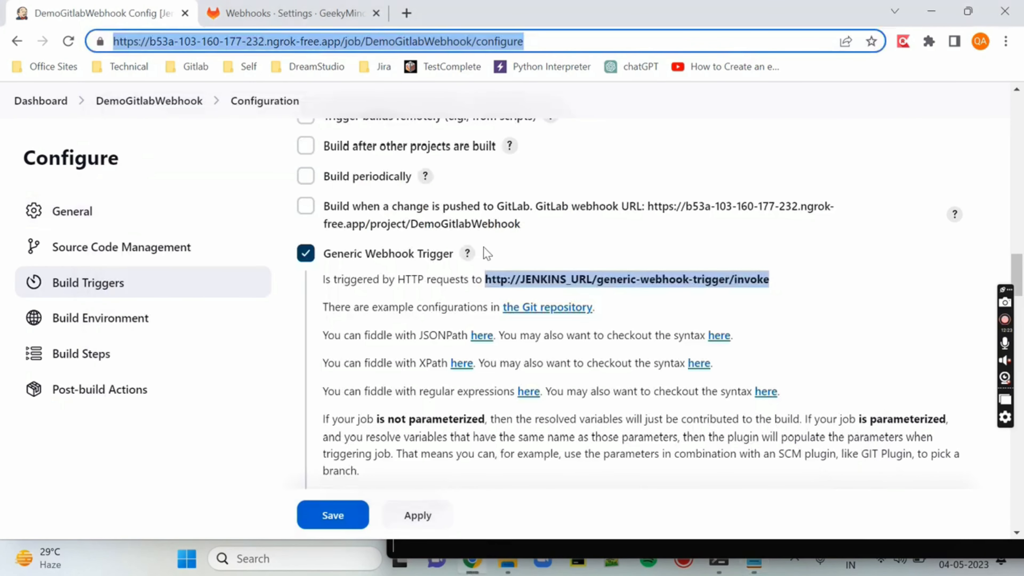
pyautogui.scroll(-1, 446, 286)
pyautogui.scroll(-10, 446, 286)
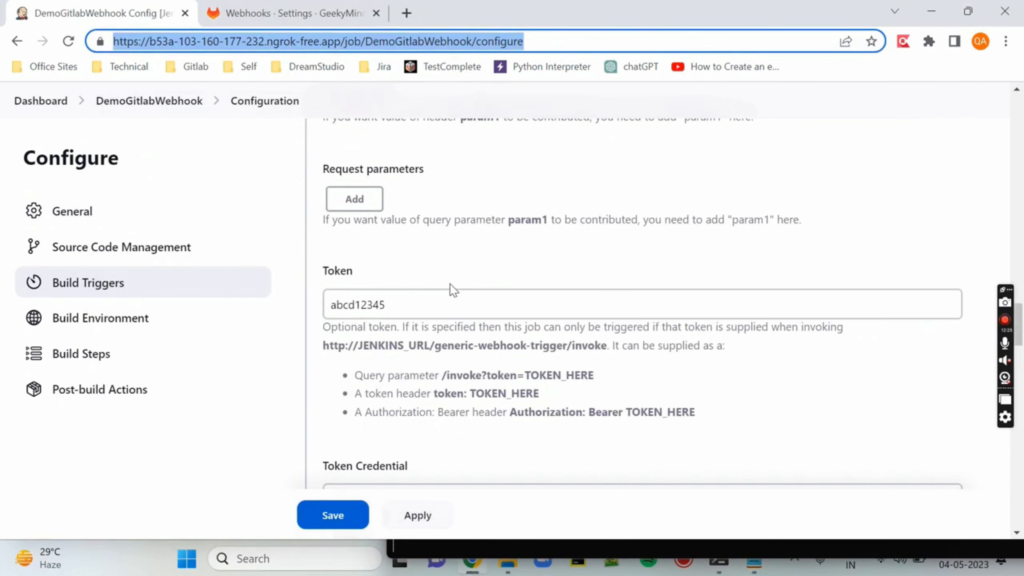
pyautogui.doubleClick(350, 305)
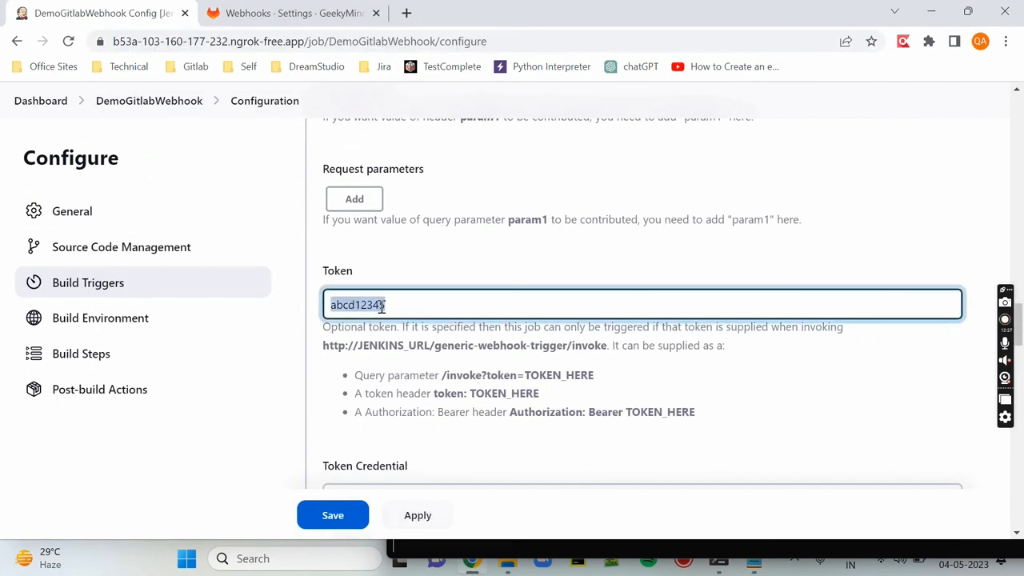
pyautogui.click(409, 313)
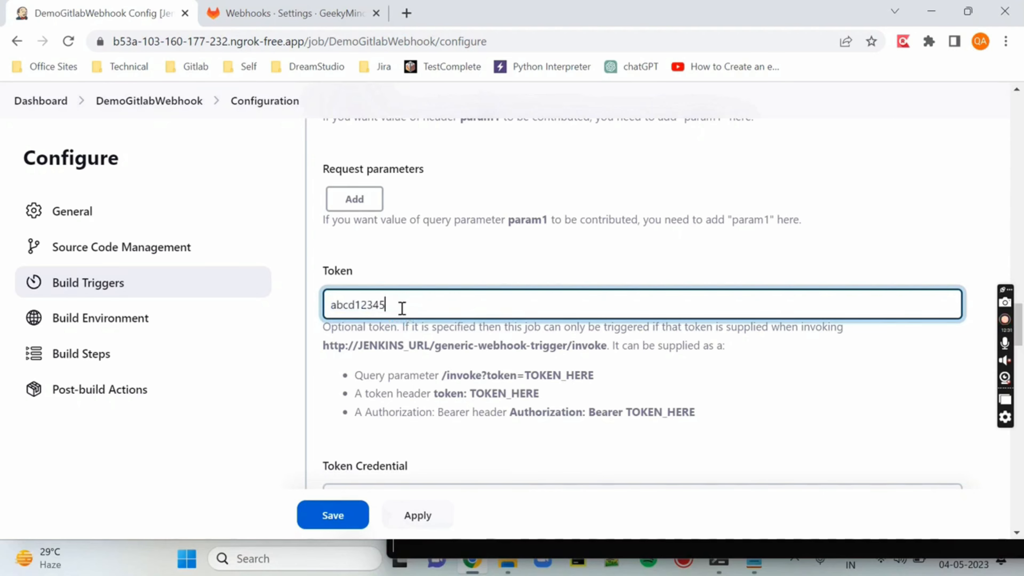
pyautogui.doubleClick(361, 305)
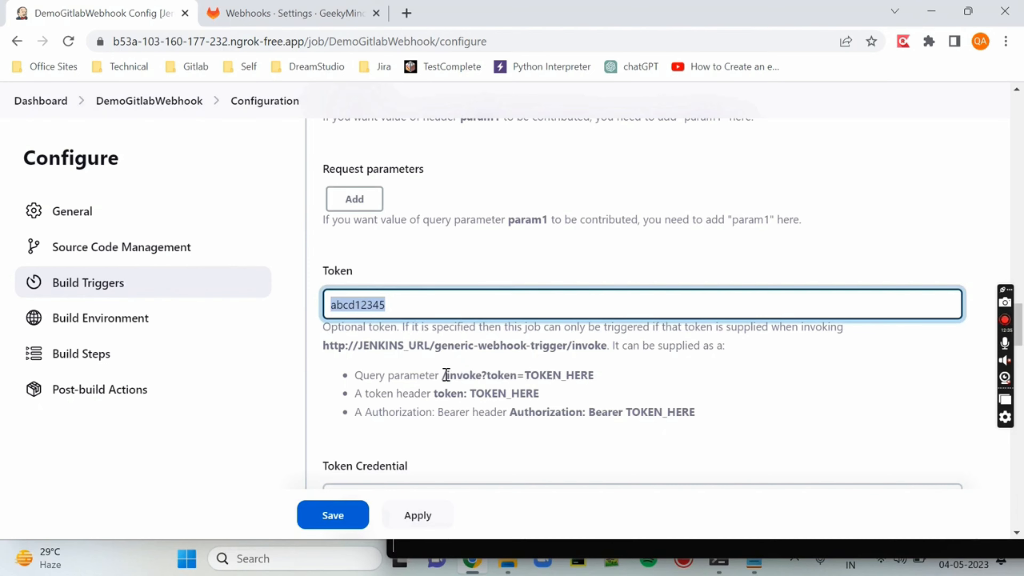
pyautogui.moveTo(443, 375); pyautogui.dragTo(593, 379)
pyautogui.hotkey('ctrl', 'c')
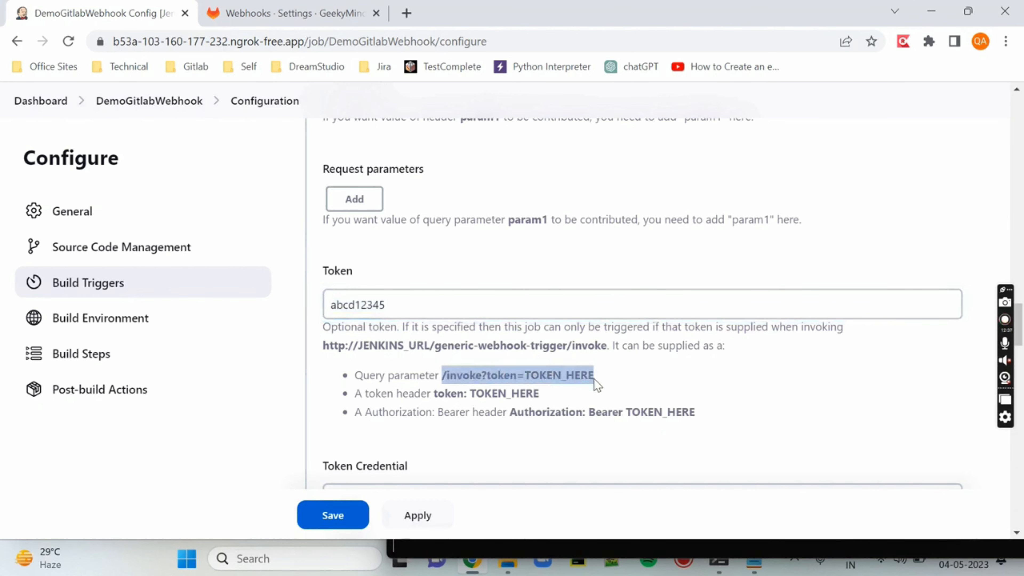
pyautogui.hotkey('alt', 'Tab')
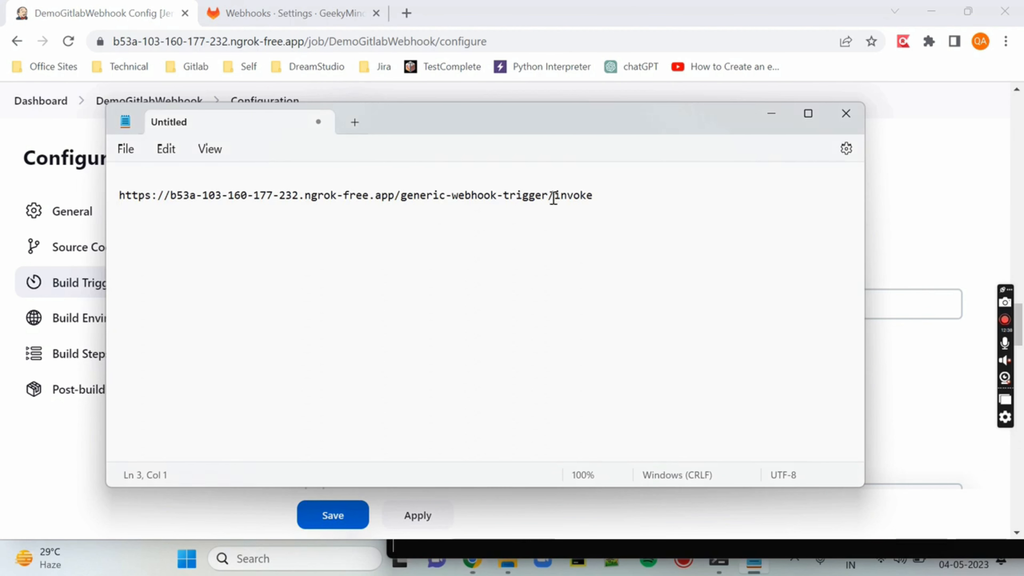
pyautogui.moveTo(557, 199); pyautogui.dragTo(640, 199)
pyautogui.hotkey('ctrl', 'v')
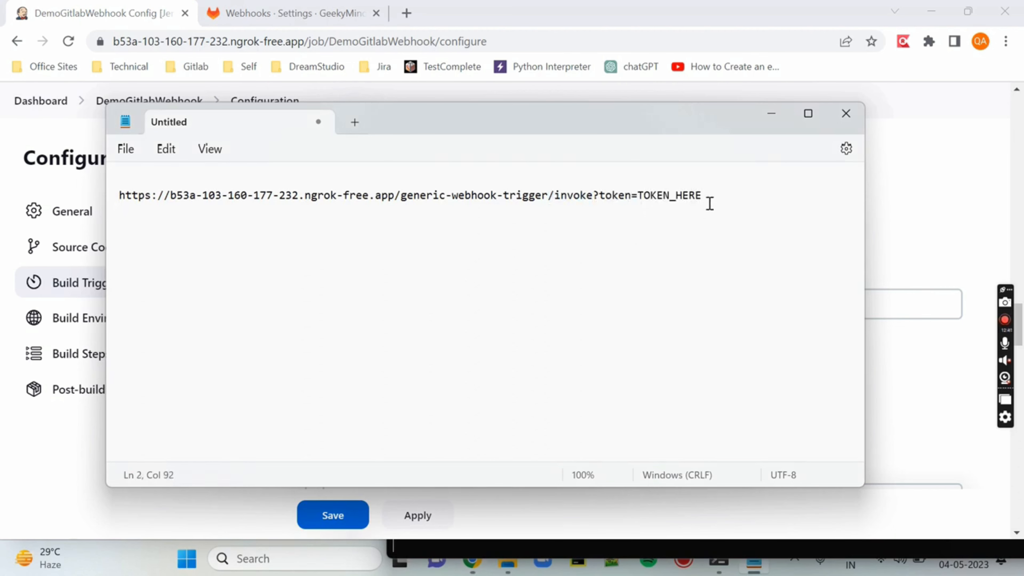
# Copy the job's webhook token and paste it over the TOKEN_HERE placeholder in the Notepad URL.
pyautogui.hotkey('alt', 'Tab')
pyautogui.doubleClick(374, 304)
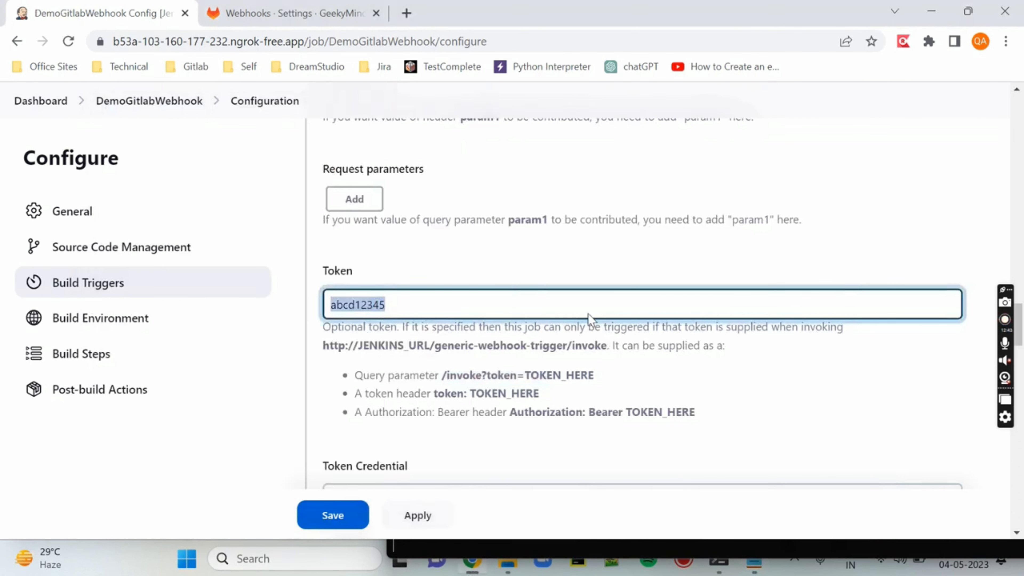
pyautogui.hotkey('ctrl', 'c')
pyautogui.hotkey('alt', 'Tab')
pyautogui.moveTo(640, 196); pyautogui.dragTo(725, 202)
pyautogui.hotkey('ctrl', 'v')
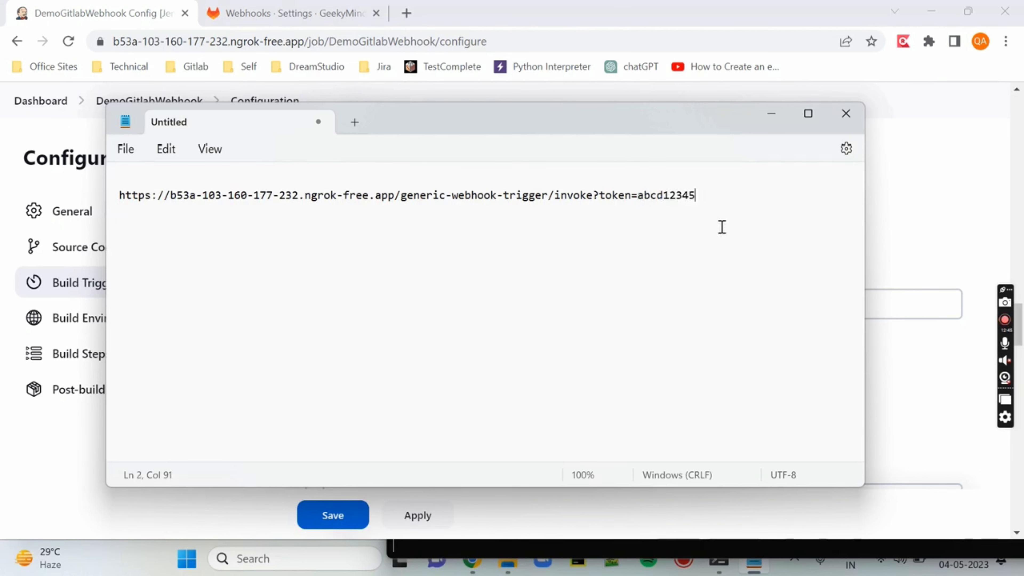
# Return to the job configuration in the browser and review the settings below the webhook token.
pyautogui.hotkey('alt', 'Tab')
pyautogui.scroll(-5, 442, 442)
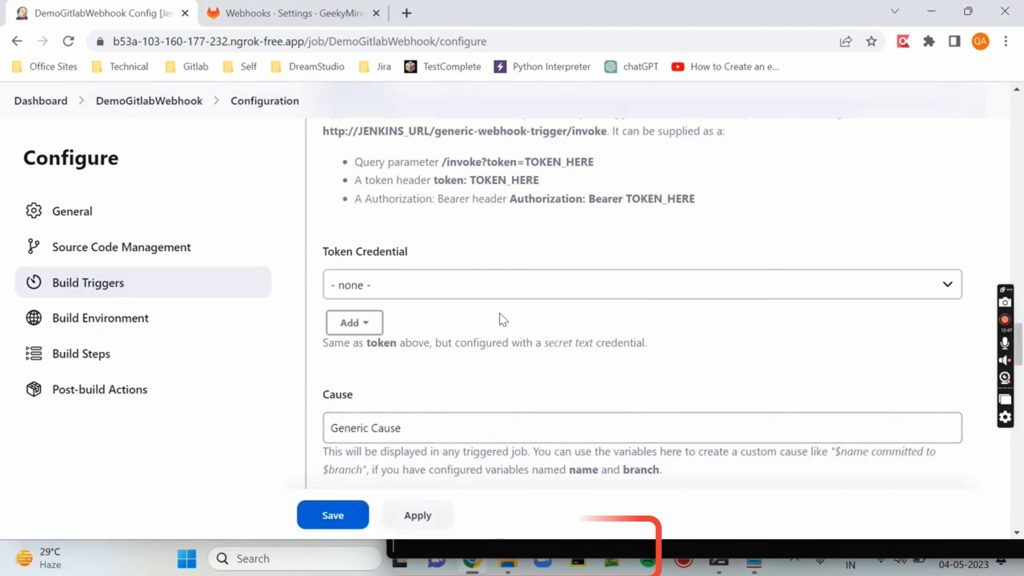
pyautogui.scroll(-4, 499, 313)
pyautogui.scroll(1, 443, 270)
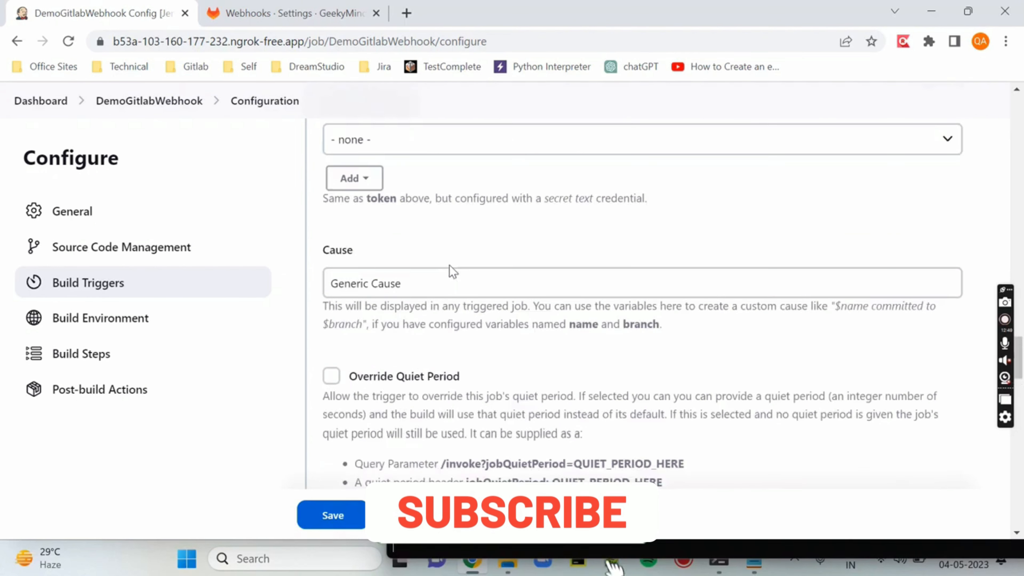
pyautogui.scroll(20, 451, 271)
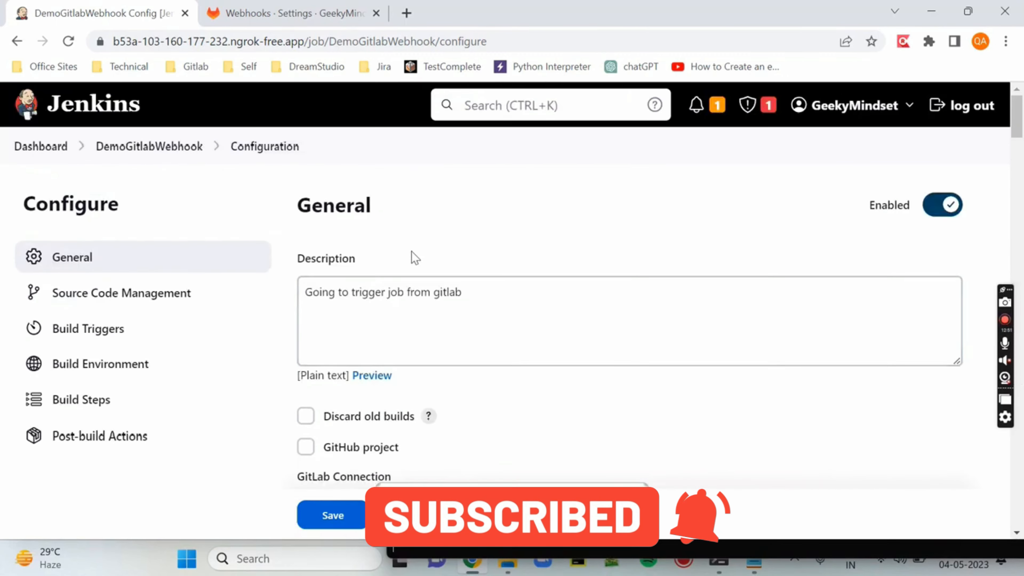
# Append the job's first string parameter to the Notepad trigger URL as &Environment=ValuefromGitlab, followed by an ampersand for another parameter.
pyautogui.scroll(-10, 415, 258)
pyautogui.doubleClick(372, 265)
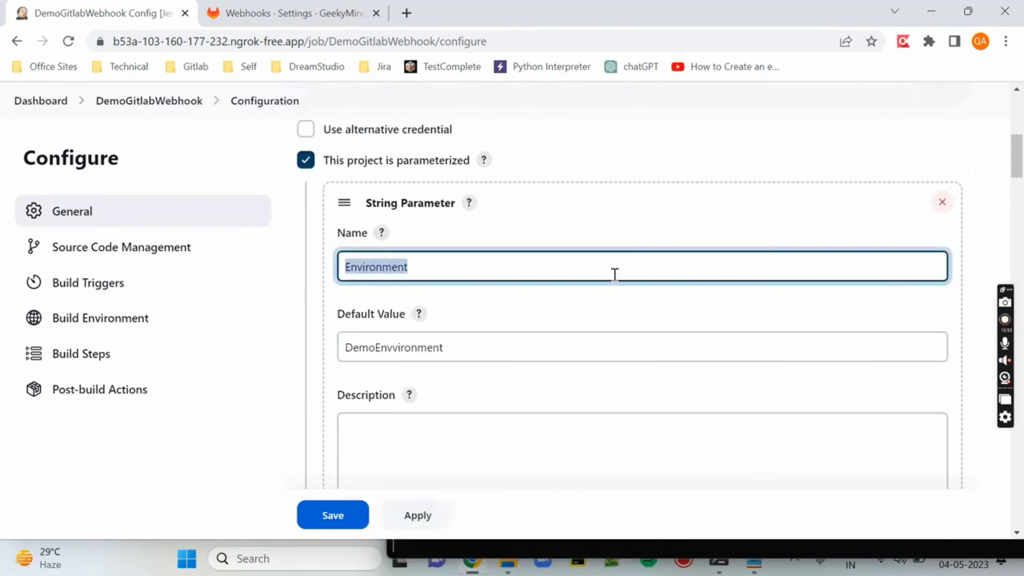
pyautogui.hotkey('alt', 'Tab')
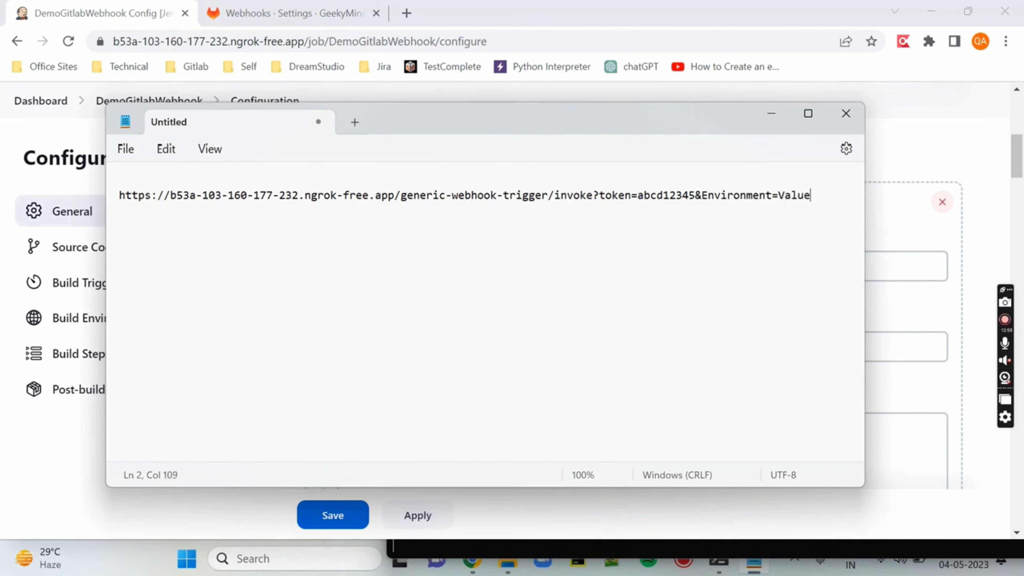
pyautogui.write('lab&')
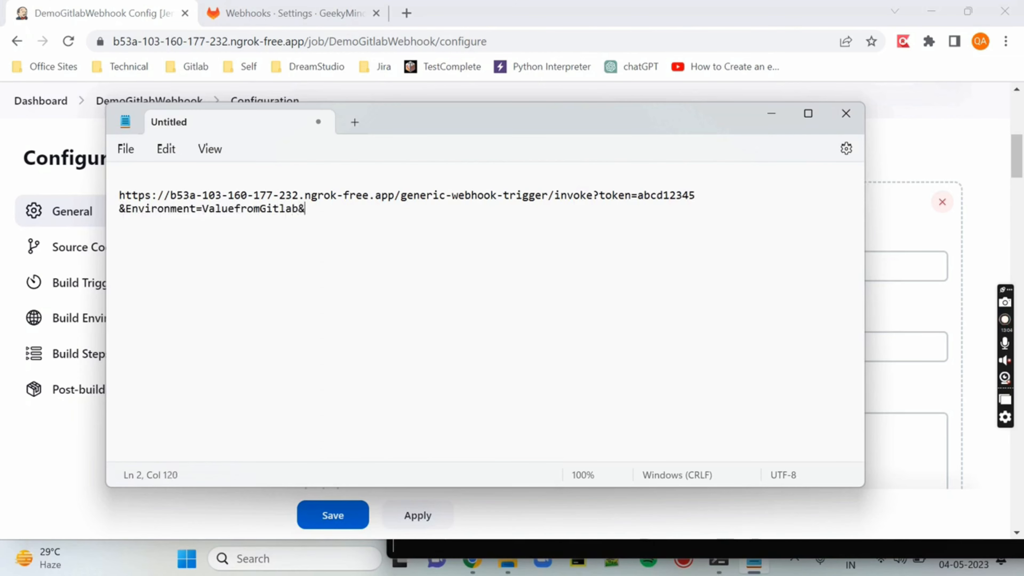
# Look up the job's second string parameter and append it to the Notepad URL as Country=USA, returning to the job configuration.
pyautogui.click(770, 113)
pyautogui.scroll(-8, 466, 327)
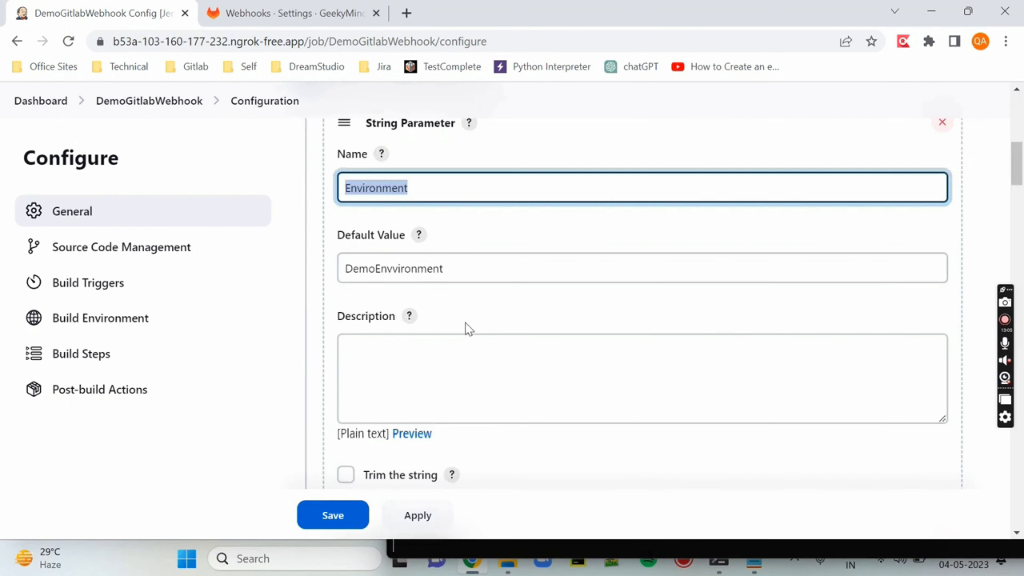
pyautogui.doubleClick(364, 258)
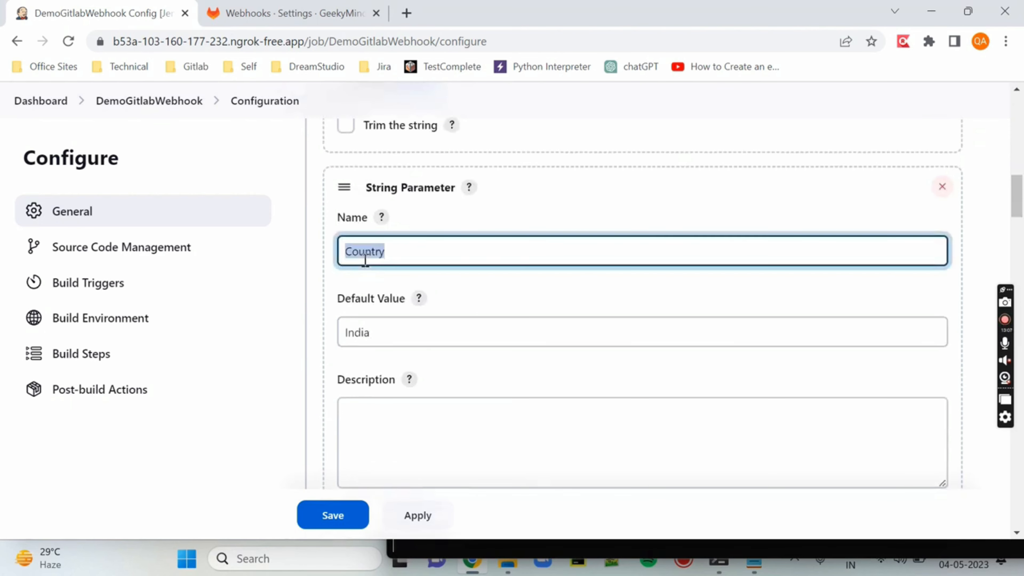
pyautogui.hotkey('alt', 'Tab')
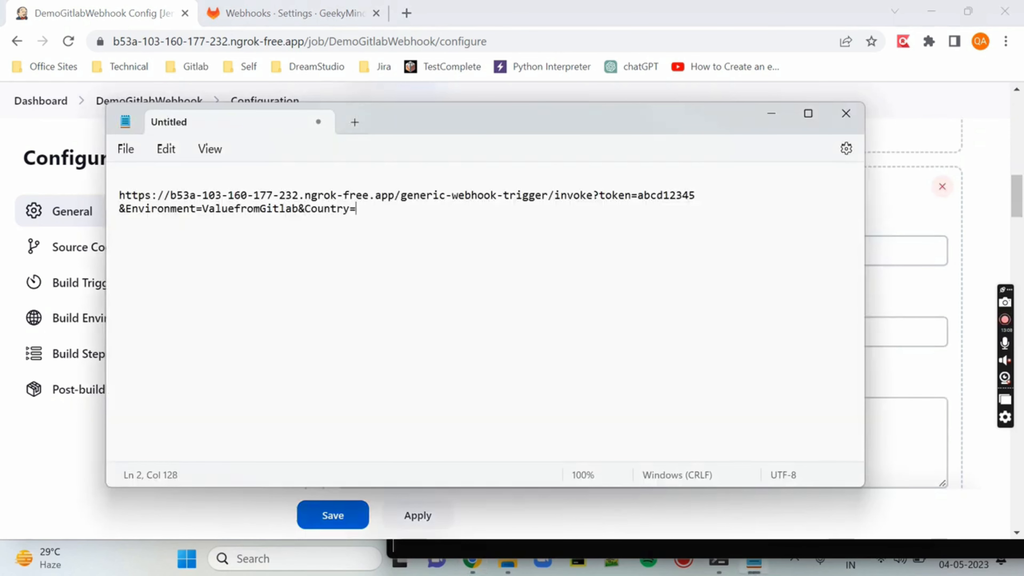
pyautogui.hotkey('alt', 'Tab')
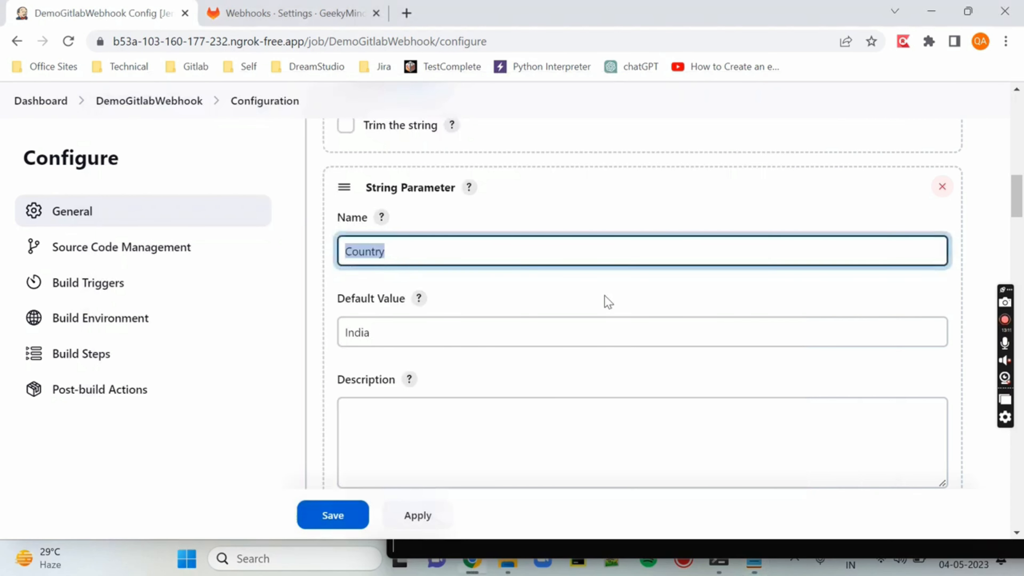
# Add a request parameter named Environment to the Generic Webhook Trigger, matching the parameter name in the Notepad URL.
pyautogui.scroll(-10, 605, 300)
pyautogui.scroll(-10, 470, 300)
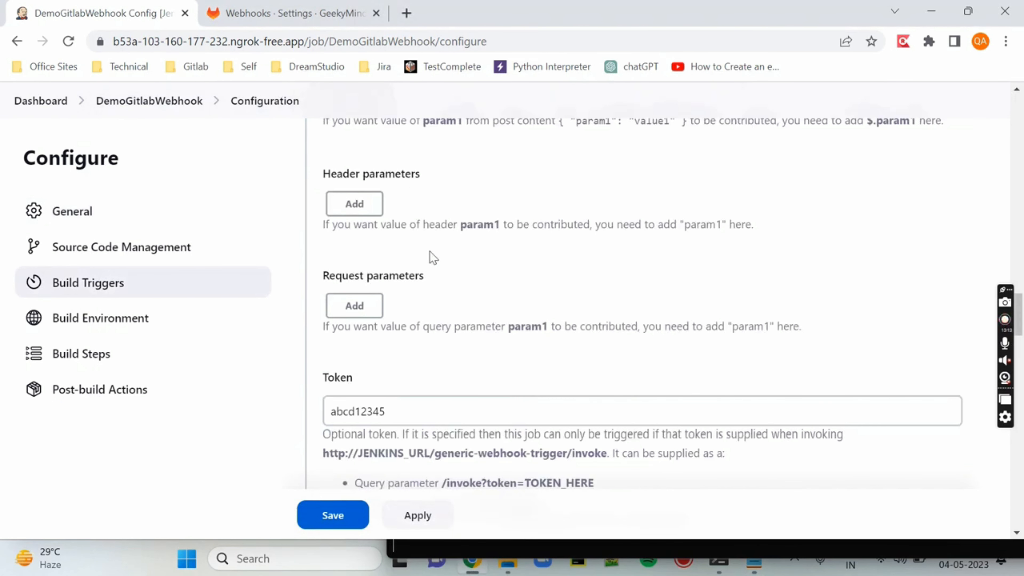
pyautogui.scroll(-15, 432, 256)
pyautogui.scroll(-15, 408, 268)
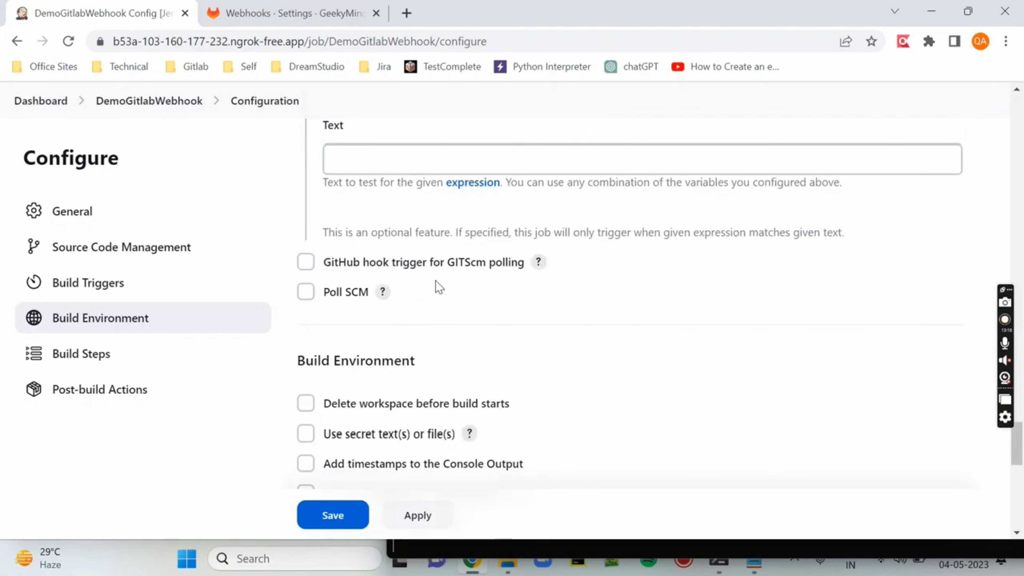
pyautogui.scroll(15, 435, 281)
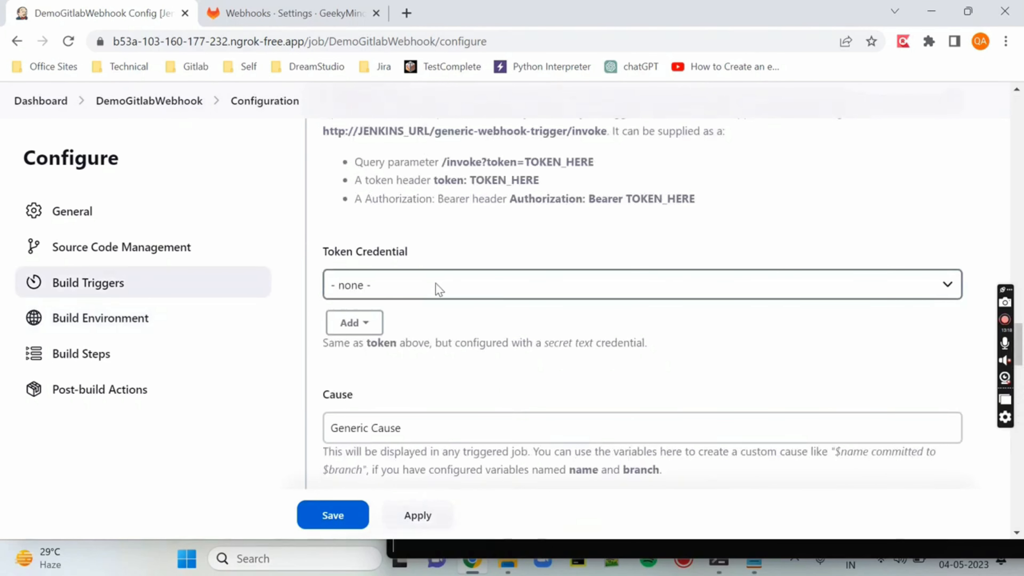
pyautogui.scroll(5, 437, 283)
pyautogui.scroll(3, 403, 272)
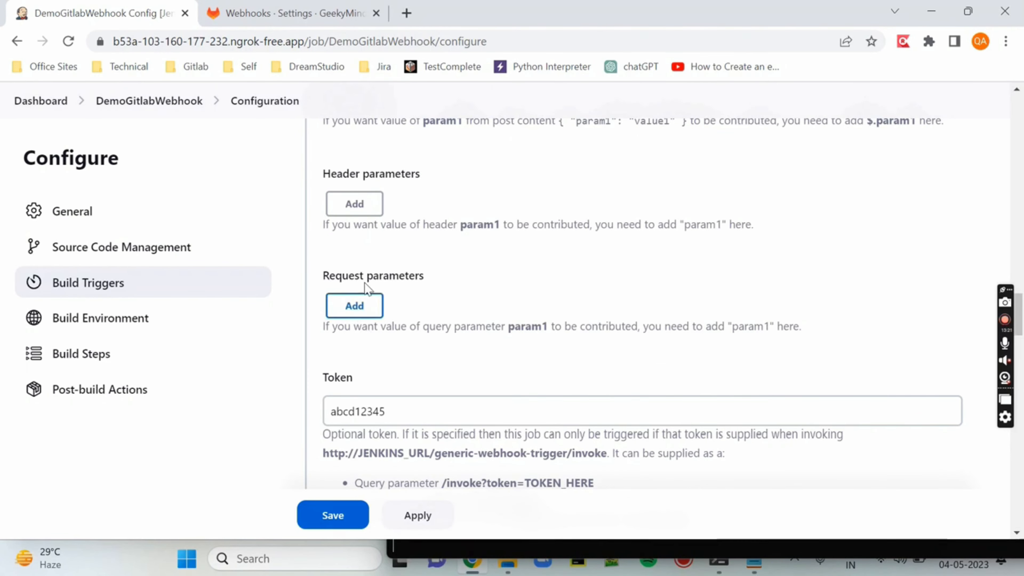
pyautogui.tripleClick(340, 280)
pyautogui.moveTo(330, 278); pyautogui.dragTo(425, 277)
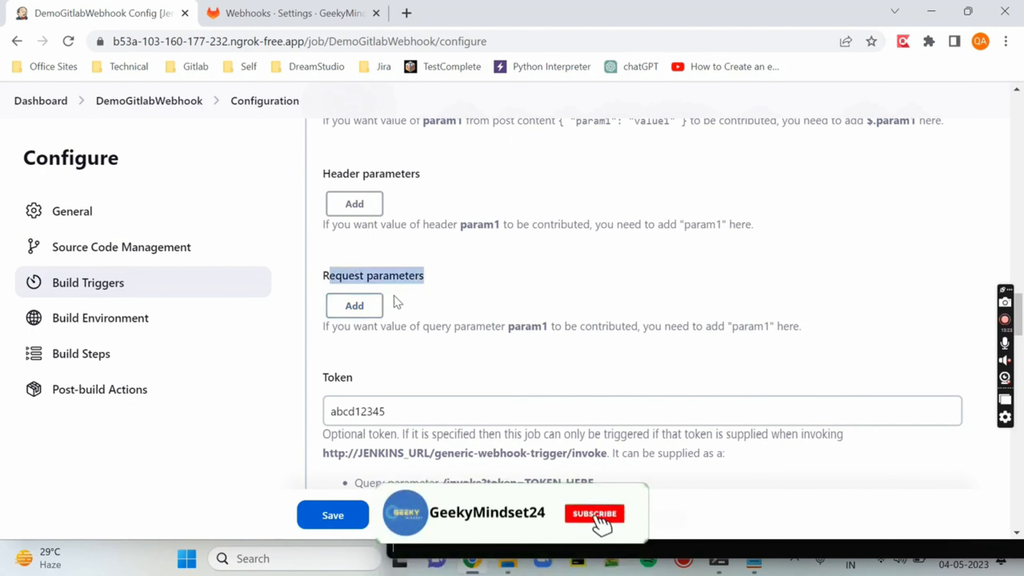
pyautogui.click(368, 308)
pyautogui.click(411, 373)
pyautogui.hotkey('alt', 'Tab')
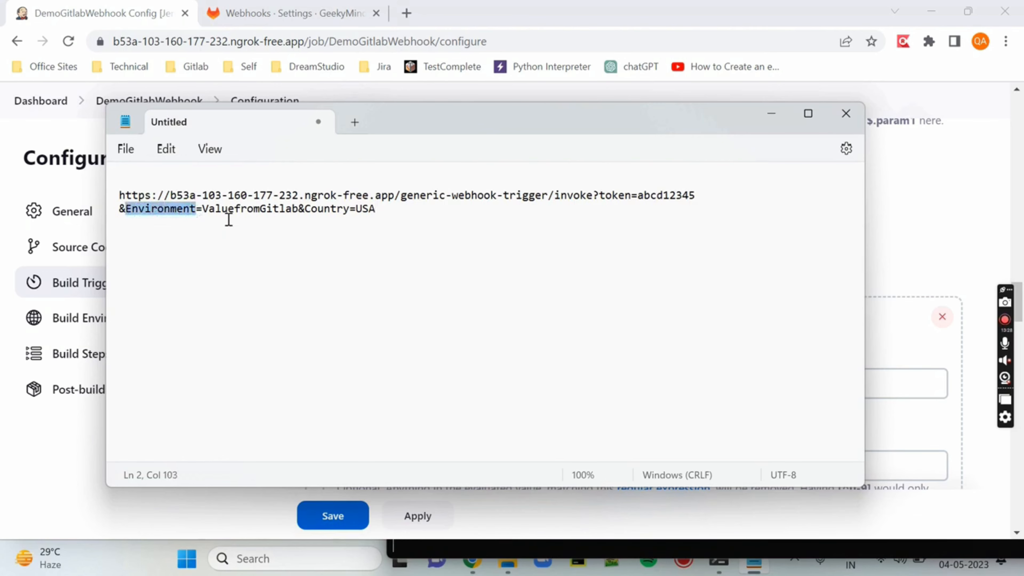
pyautogui.hotkey('alt', 'Tab')
pyautogui.click(402, 384)
pyautogui.write('Environment')
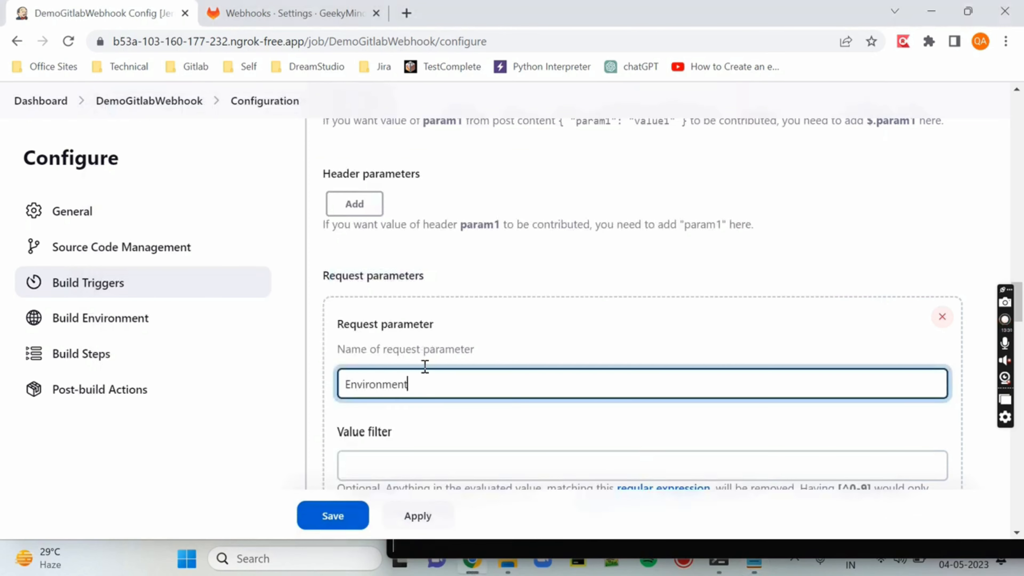
# Add a second request parameter named Country, taking the name from the Notepad URL, and save the job configuration.
pyautogui.scroll(-3, 459, 325)
pyautogui.scroll(-4, 460, 326)
pyautogui.click(365, 270)
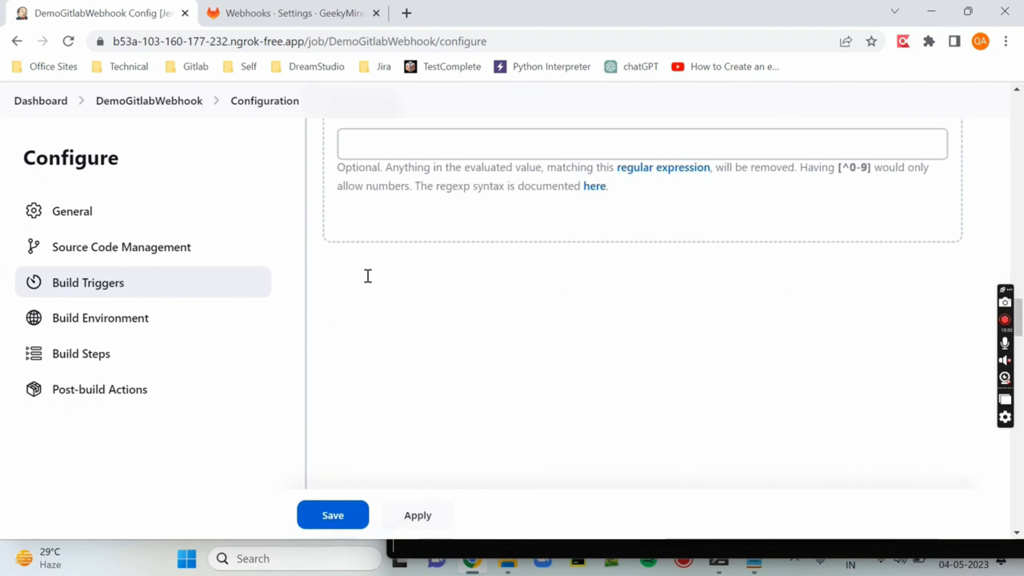
pyautogui.hotkey('alt', 'Tab')
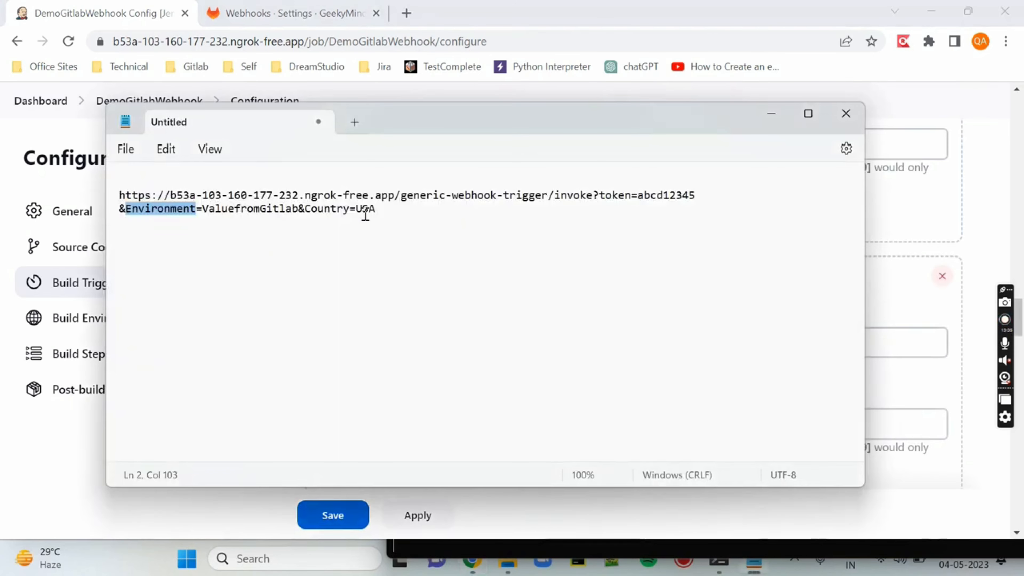
pyautogui.moveTo(307, 208); pyautogui.dragTo(347, 210)
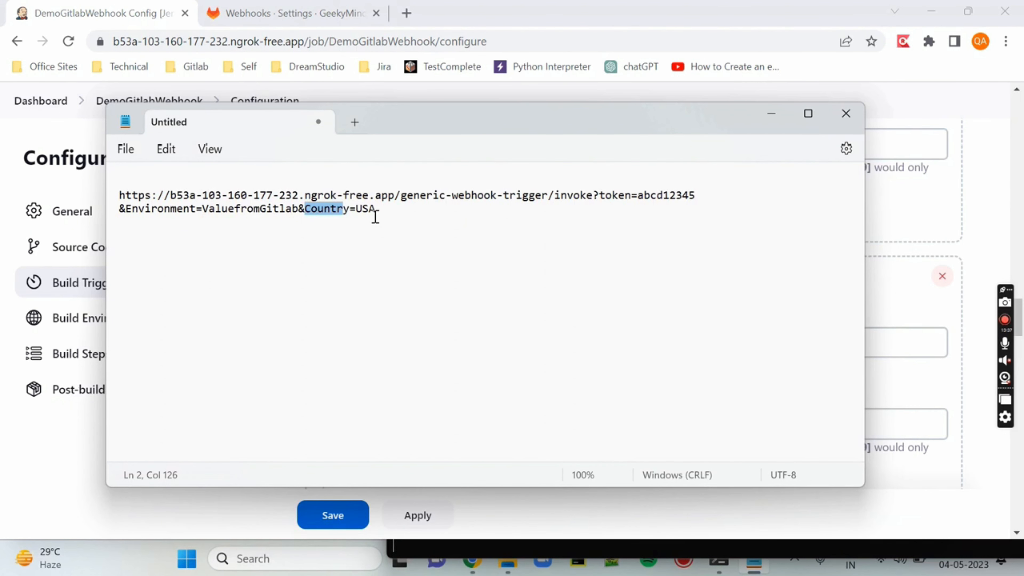
pyautogui.hotkey('alt', 'Tab')
pyautogui.click(402, 341)
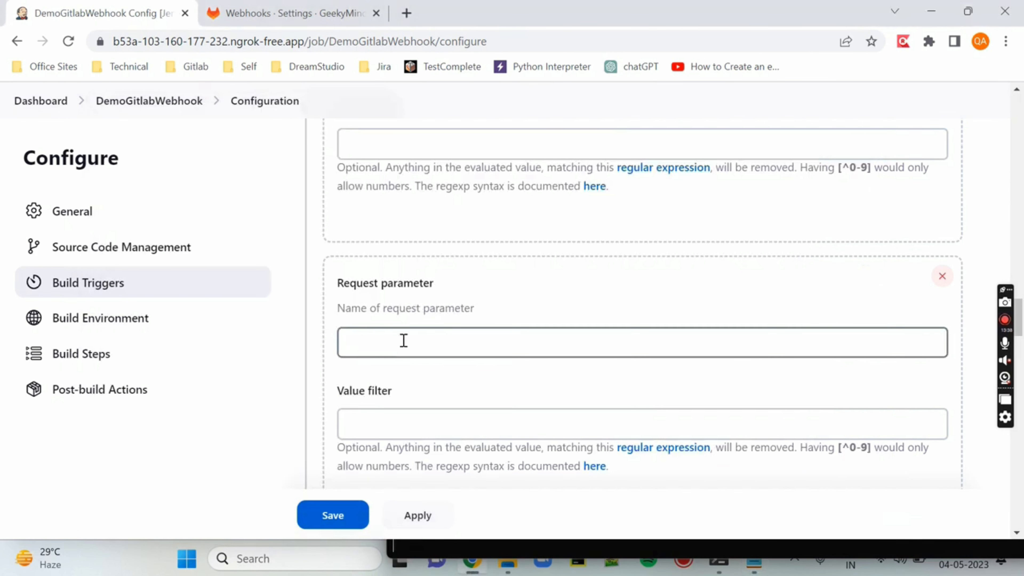
pyautogui.click(537, 283)
pyautogui.scroll(-6, 520, 268)
pyautogui.click(343, 515)
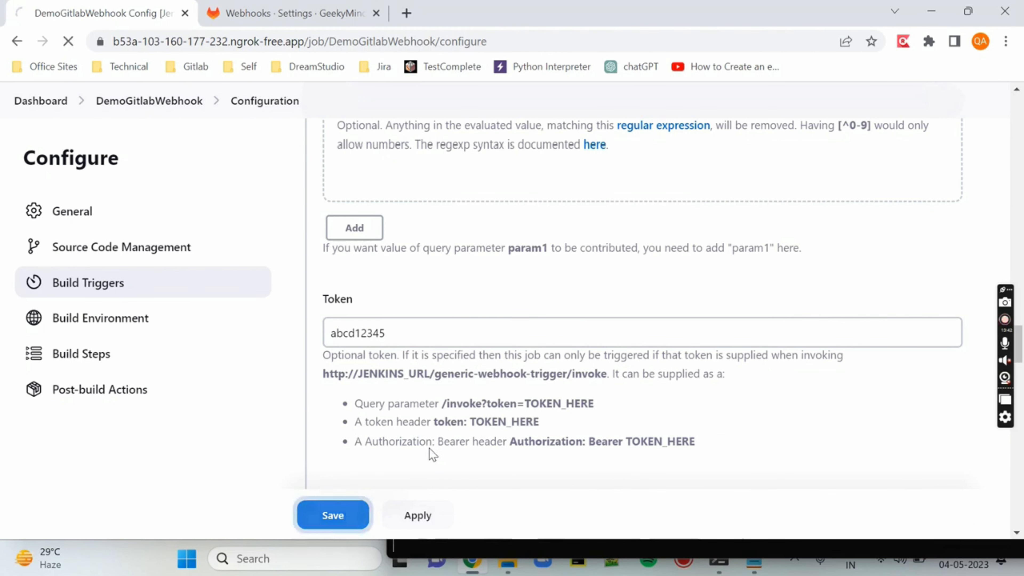
pyautogui.scroll(-5, 42, 296)
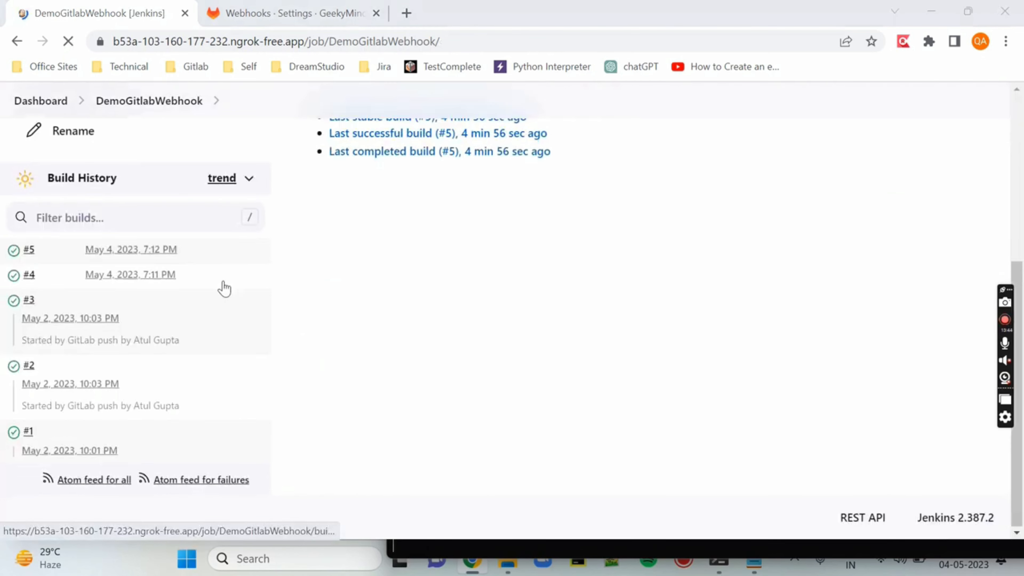
# Copy the complete trigger URL, including the webhook token, from Notepad and paste it as the URL in GitLab's webhook settings.
pyautogui.hotkey('alt', 'Tab')
pyautogui.moveTo(376, 208); pyautogui.dragTo(120, 200)
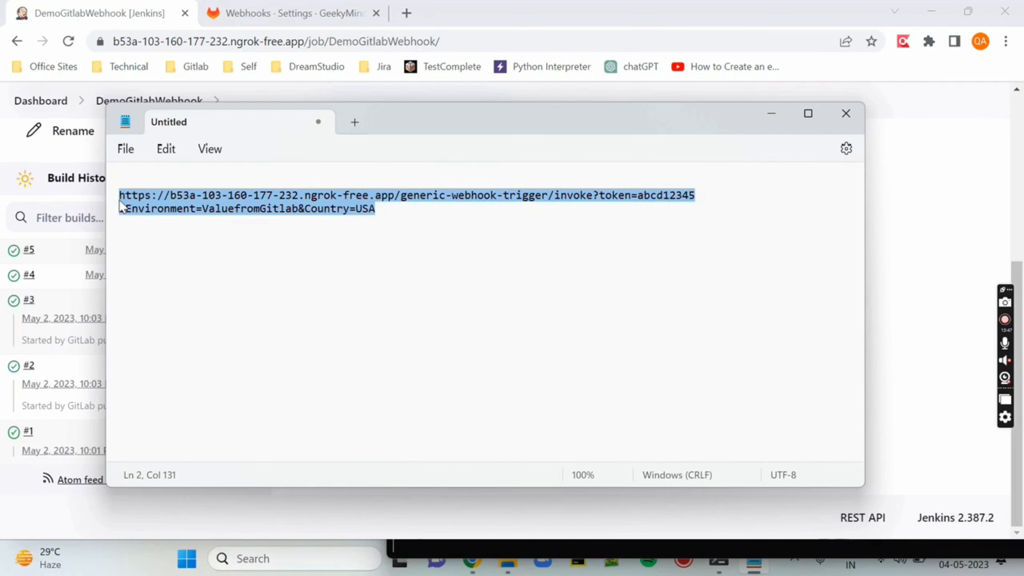
pyautogui.click(278, 16)
pyautogui.click(600, 339)
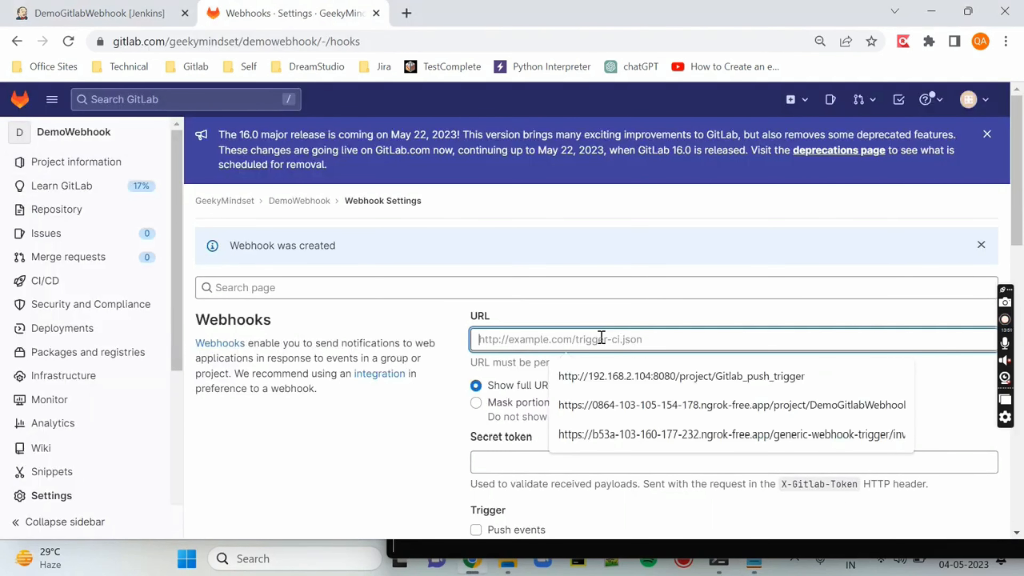
pyautogui.hotkey('ctrl', 'v')
pyautogui.click(399, 428)
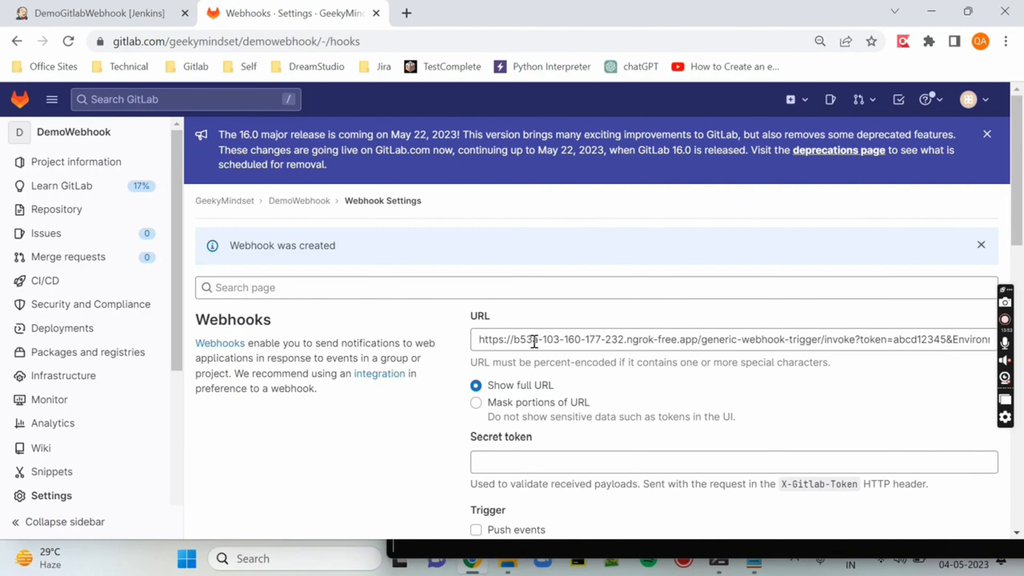
# Enable push events as the trigger and add the webhook to the GitLab project.
pyautogui.scroll(-4, 474, 327)
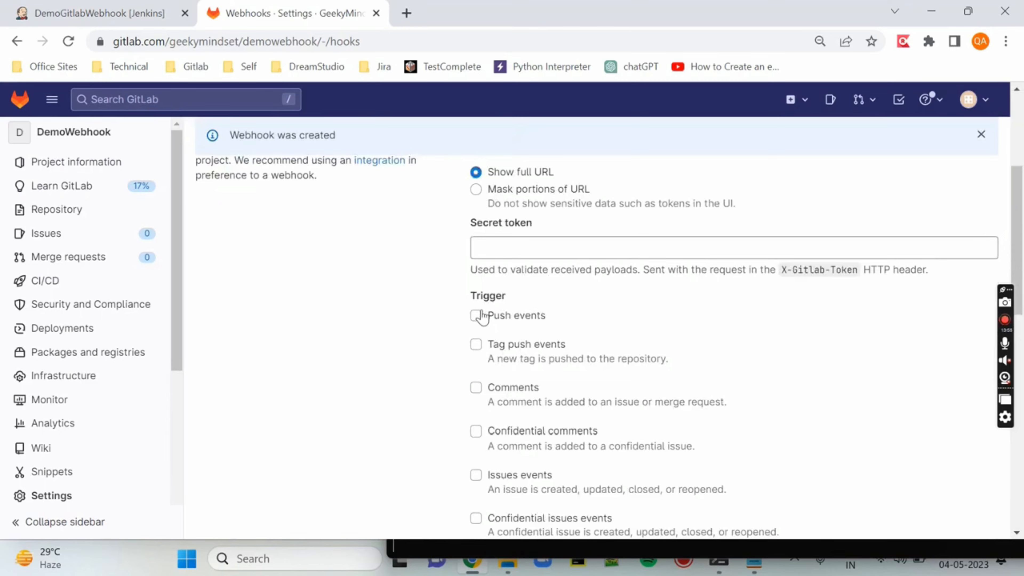
pyautogui.click(476, 316)
pyautogui.scroll(-13, 404, 347)
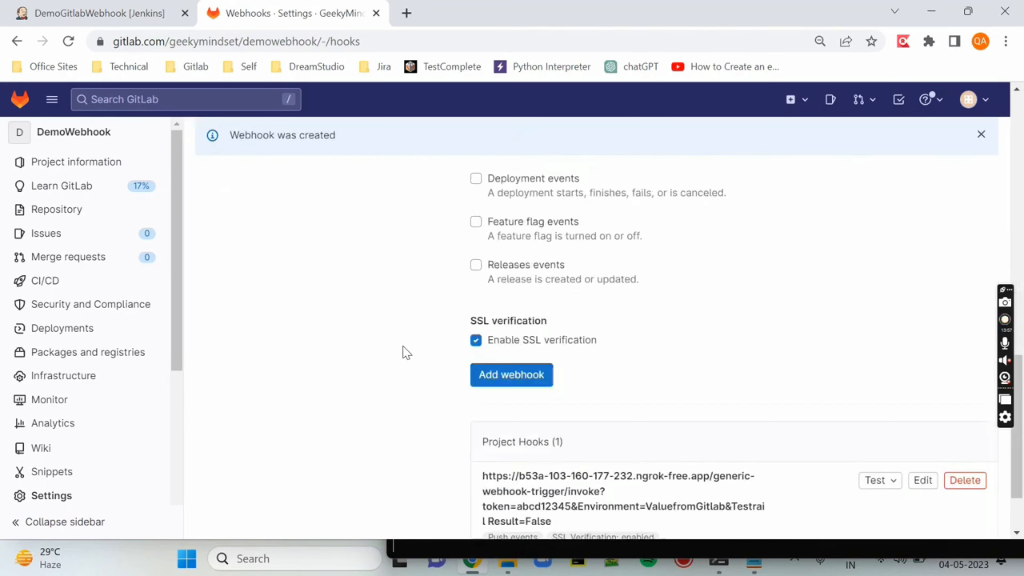
pyautogui.click(541, 288)
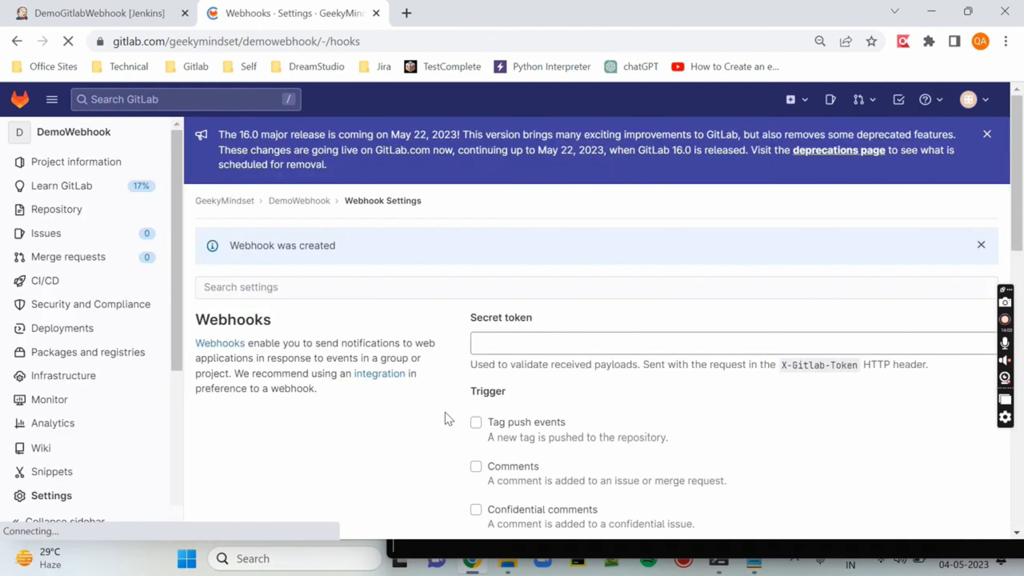
# Delete the older project hook whose URL ends with Testrail Result=False and confirm the deletion.
pyautogui.scroll(-3, 409, 378)
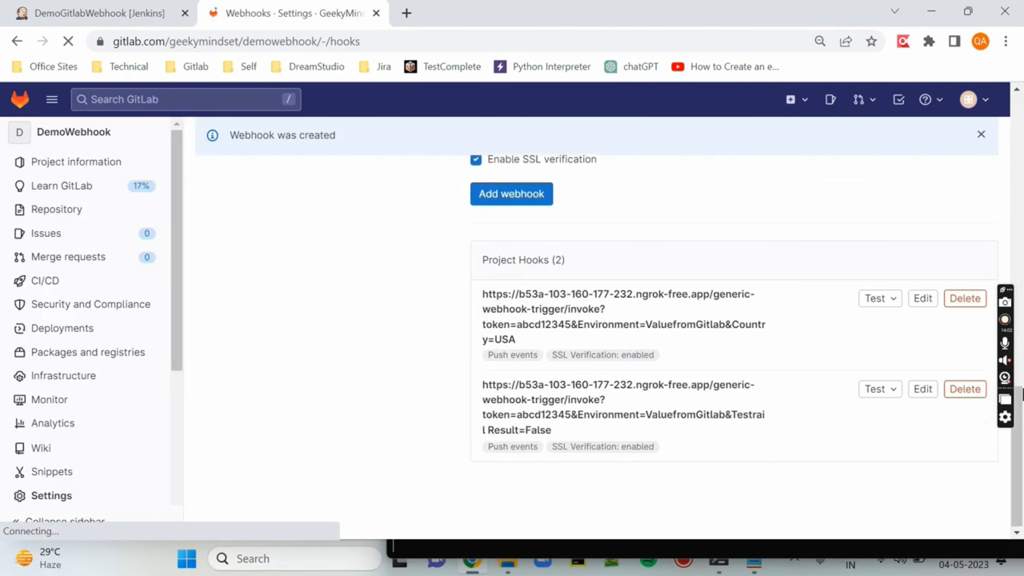
pyautogui.click(957, 393)
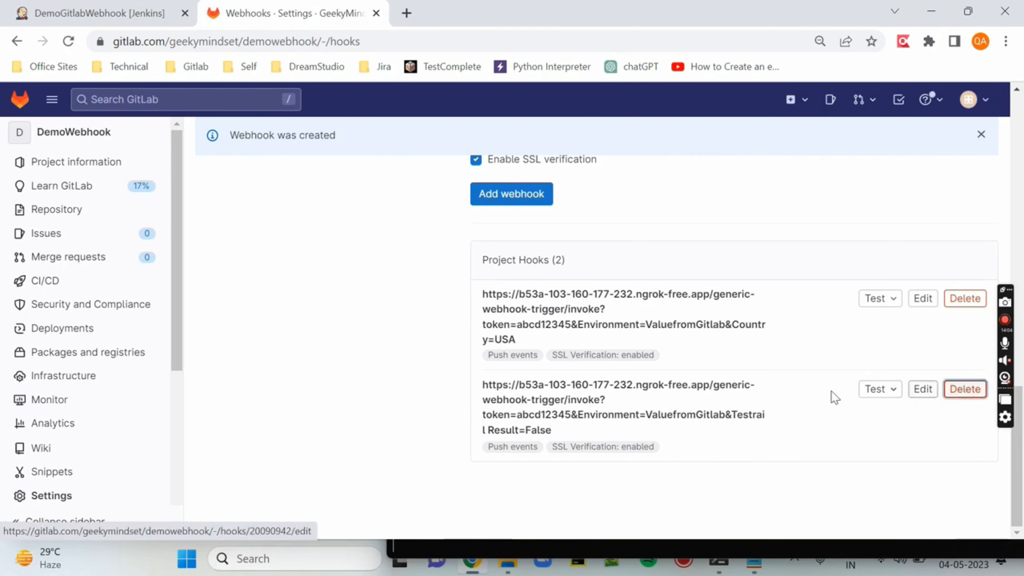
pyautogui.click(623, 344)
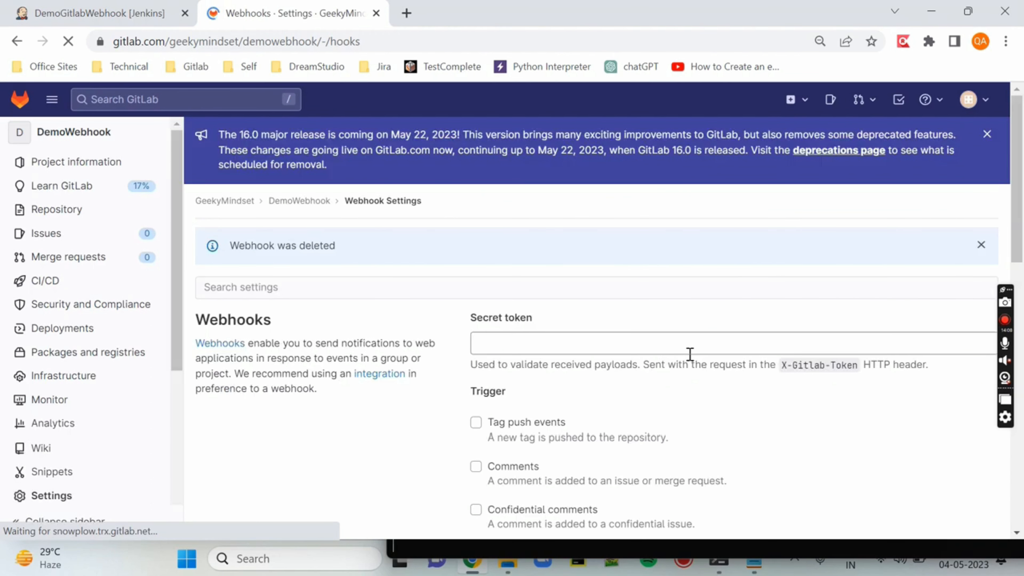
# Test the remaining project hook, whose URL ends with Country=USA, with a push event.
pyautogui.scroll(-15, 613, 347)
pyautogui.moveTo(484, 384)
pyautogui.moveTo(484, 384); pyautogui.dragTo(703, 443)
pyautogui.click(418, 409)
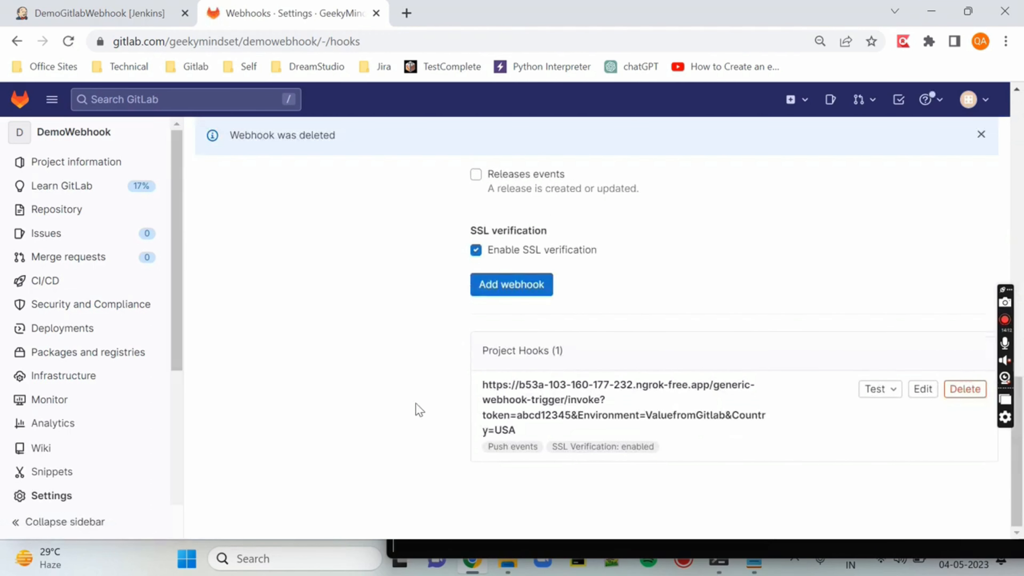
pyautogui.click(880, 389)
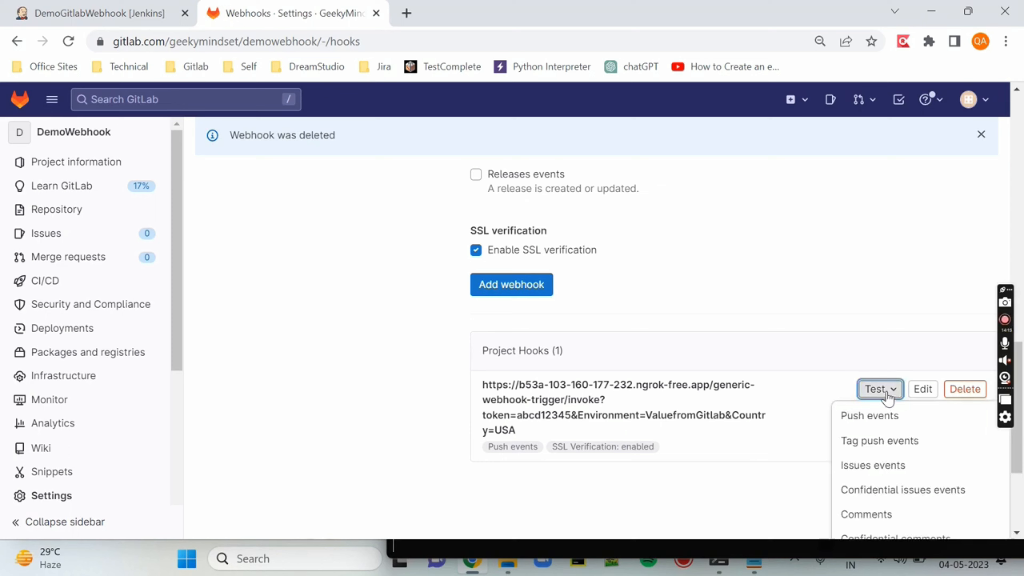
pyautogui.click(879, 417)
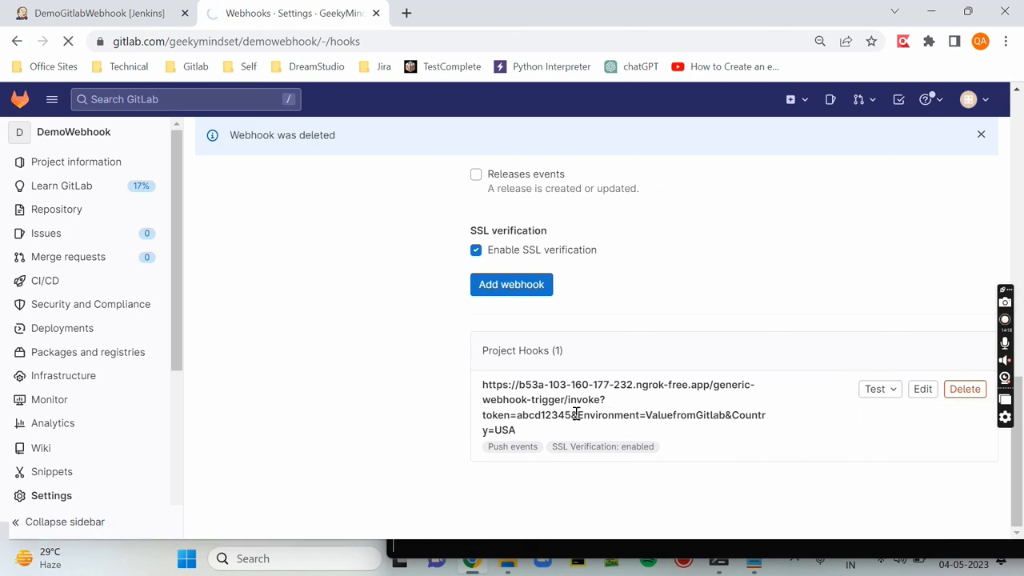
# Check the hook execution message in GitLab and switch to the Jenkins job page to examine the build history.
pyautogui.moveTo(233, 248); pyautogui.dragTo(385, 252)
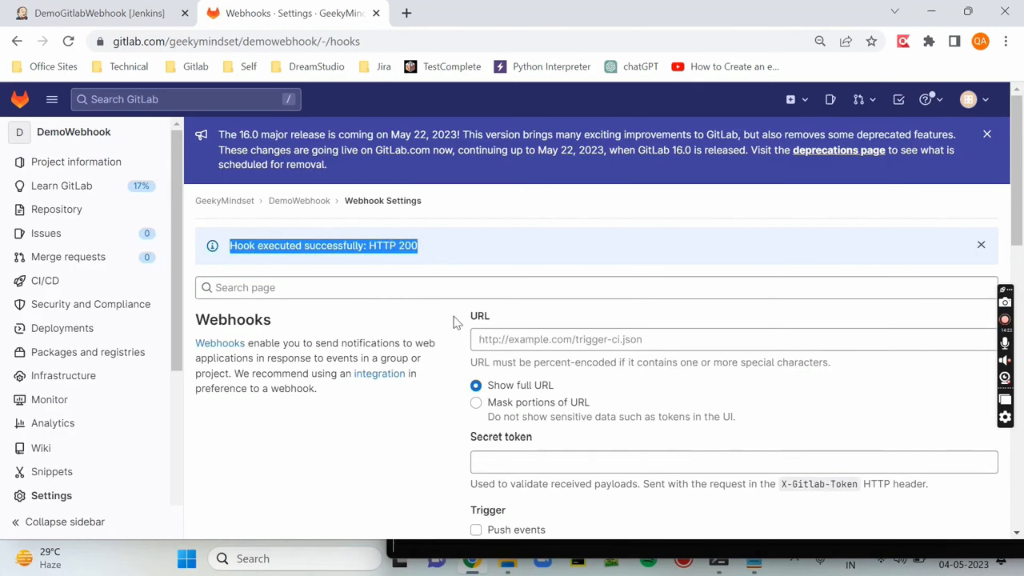
pyautogui.scroll(-15, 456, 322)
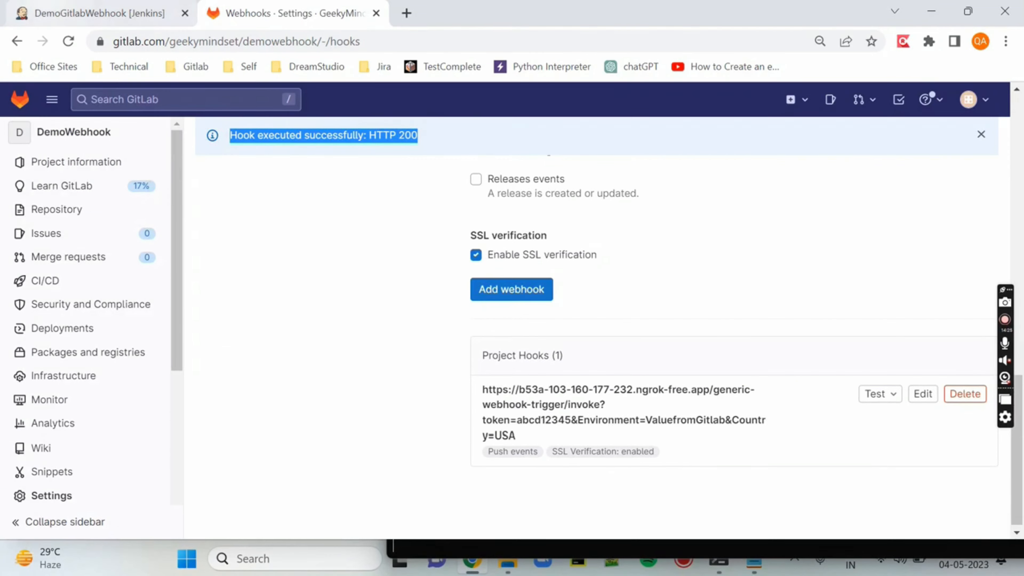
pyautogui.hotkey('ctrl', 'shift', 'Tab')
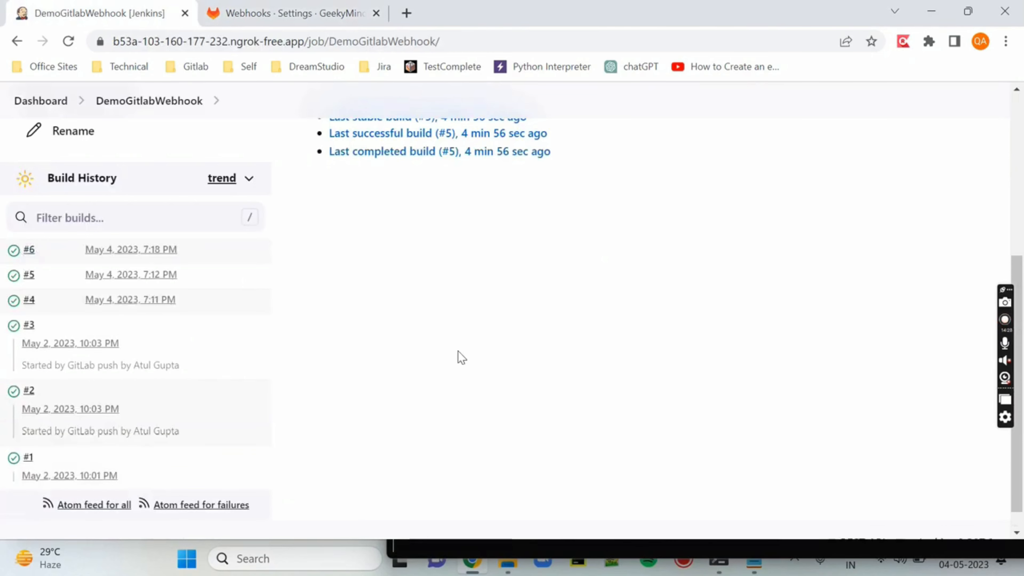
# Open the console output of build #6 and examine the echoed Environment and Testrail lines.
pyautogui.click(23, 253)
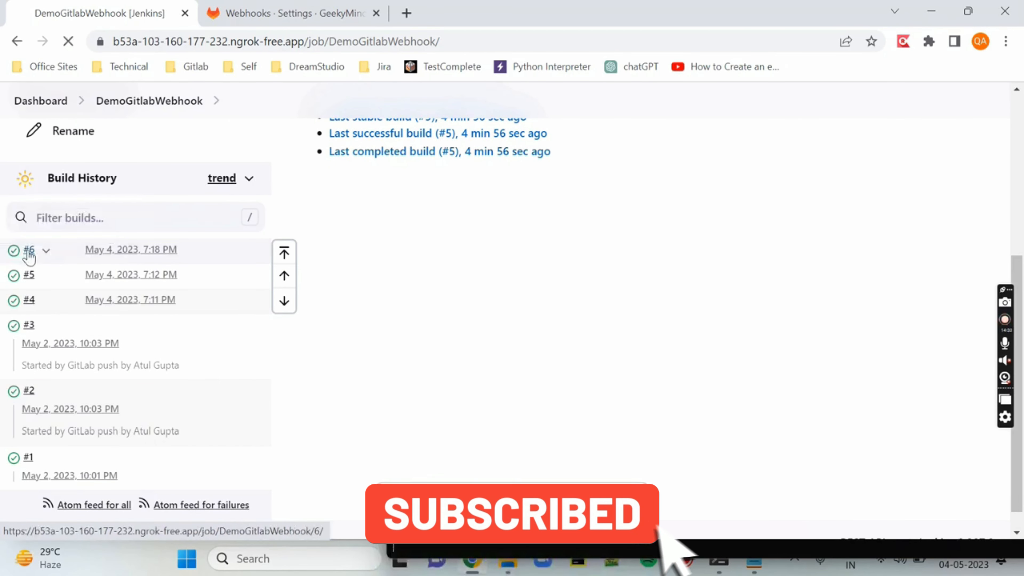
pyautogui.click(106, 282)
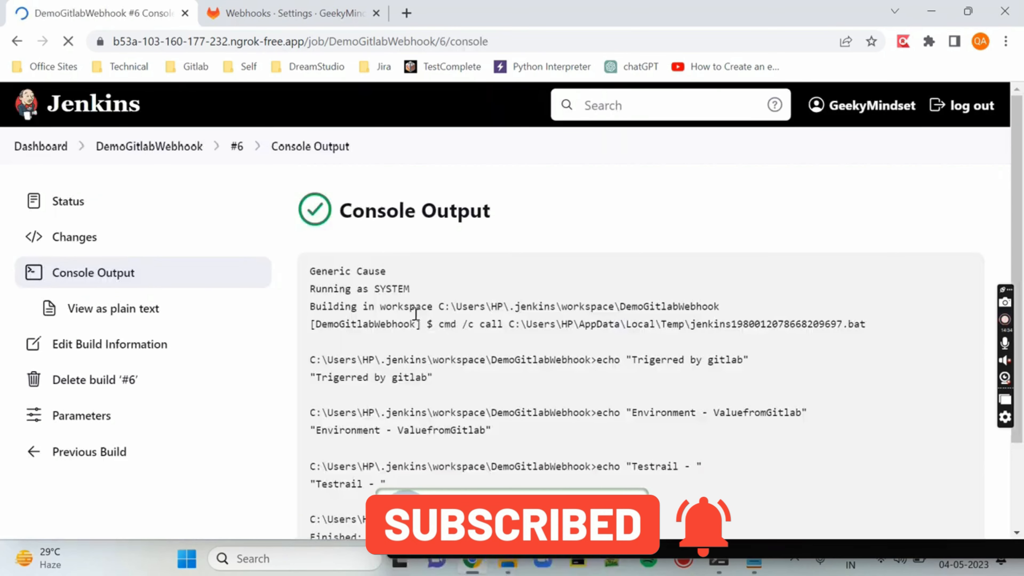
pyautogui.scroll(-3, 415, 399)
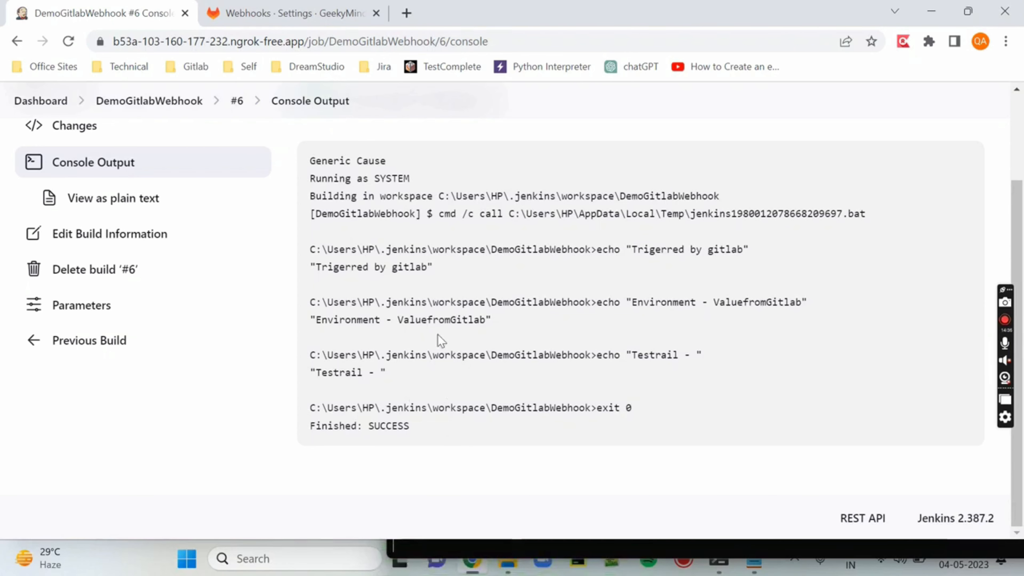
pyautogui.doubleClick(412, 321)
pyautogui.moveTo(638, 302); pyautogui.dragTo(652, 315)
pyautogui.click(652, 315)
pyautogui.scroll(3, 224, 331)
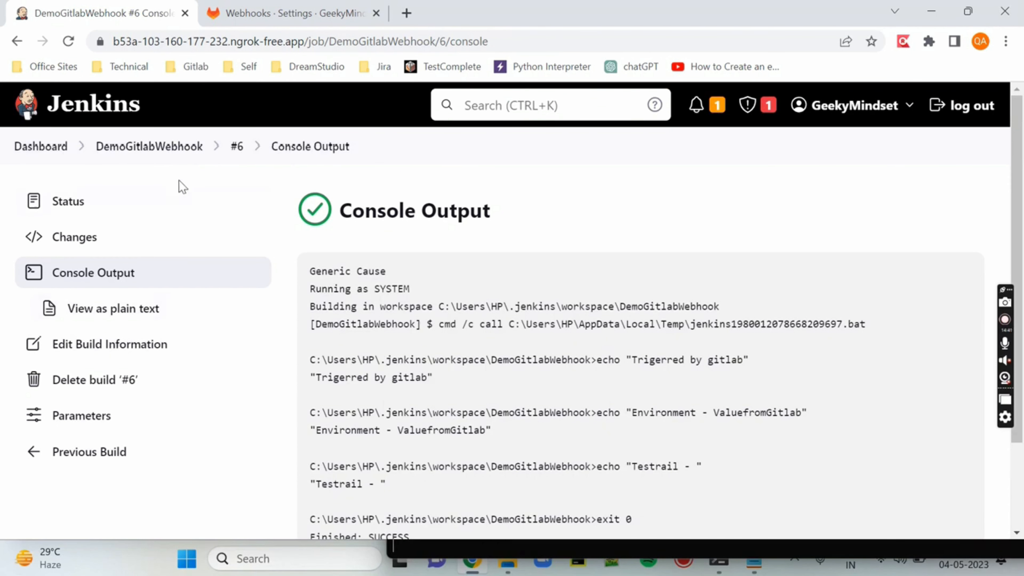
# Open the DemoGitlabWebhook job's configuration and check the Environment and Country names in the string parameters and request parameters.
pyautogui.click(170, 149)
pyautogui.scroll(-2, 92, 246)
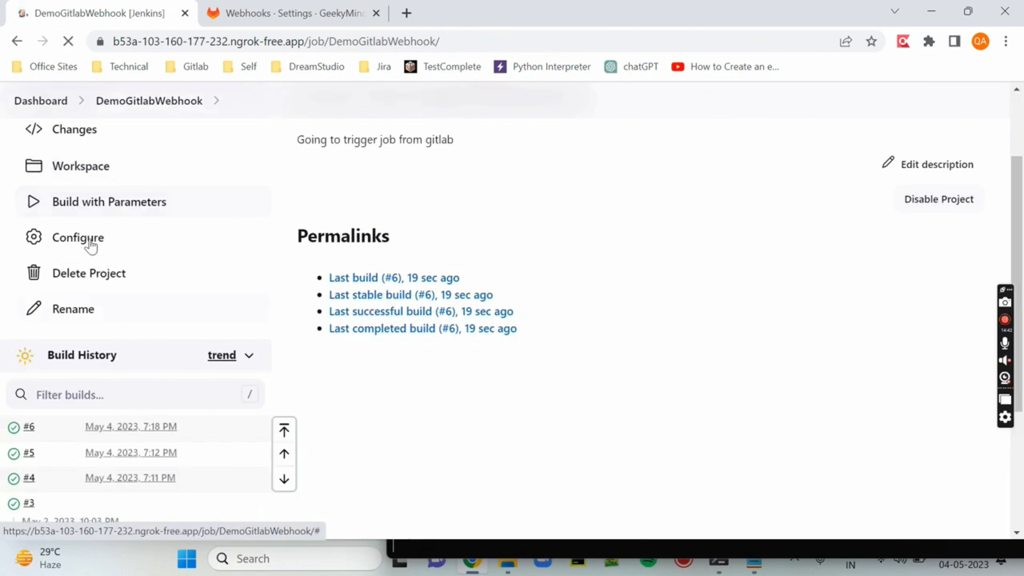
pyautogui.click(92, 244)
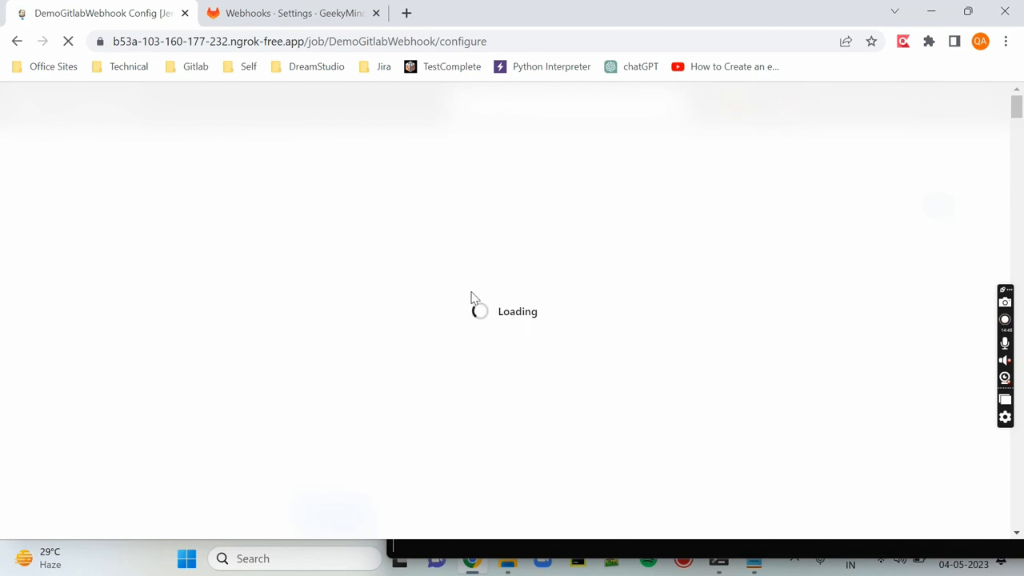
pyautogui.scroll(-10, 466, 291)
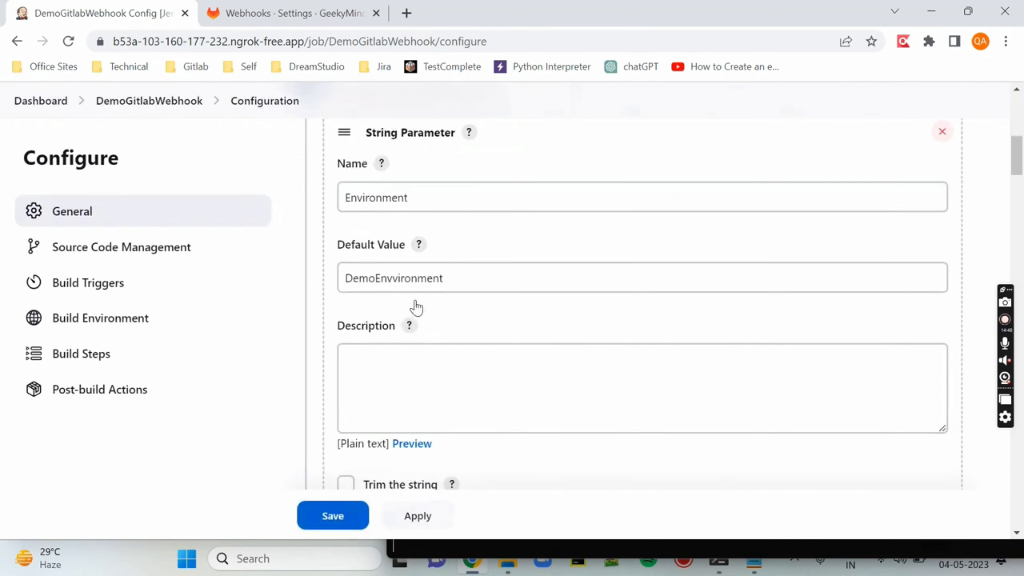
pyautogui.click(386, 254)
pyautogui.scroll(-9, 380, 242)
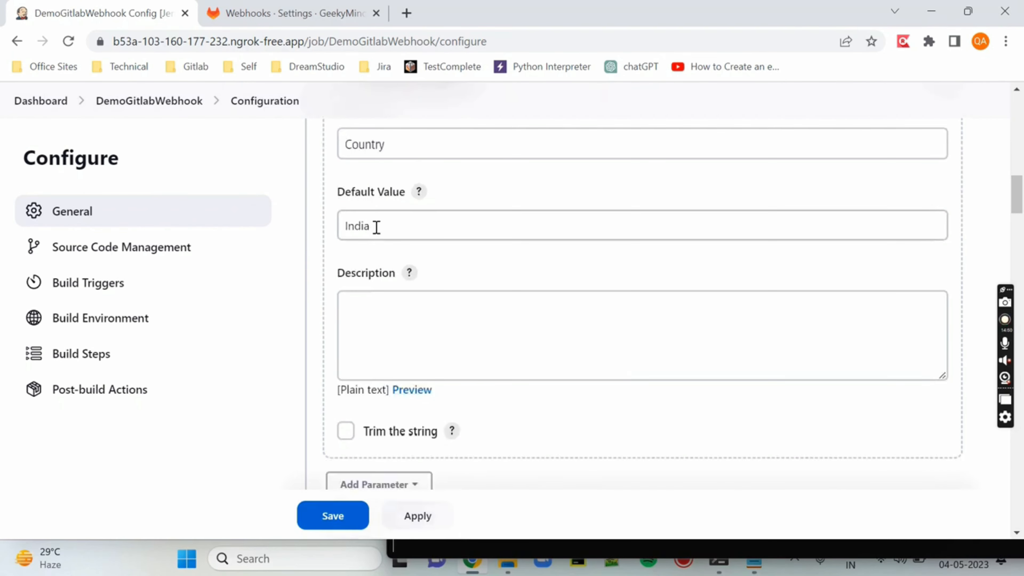
pyautogui.doubleClick(364, 147)
pyautogui.scroll(-15, 441, 314)
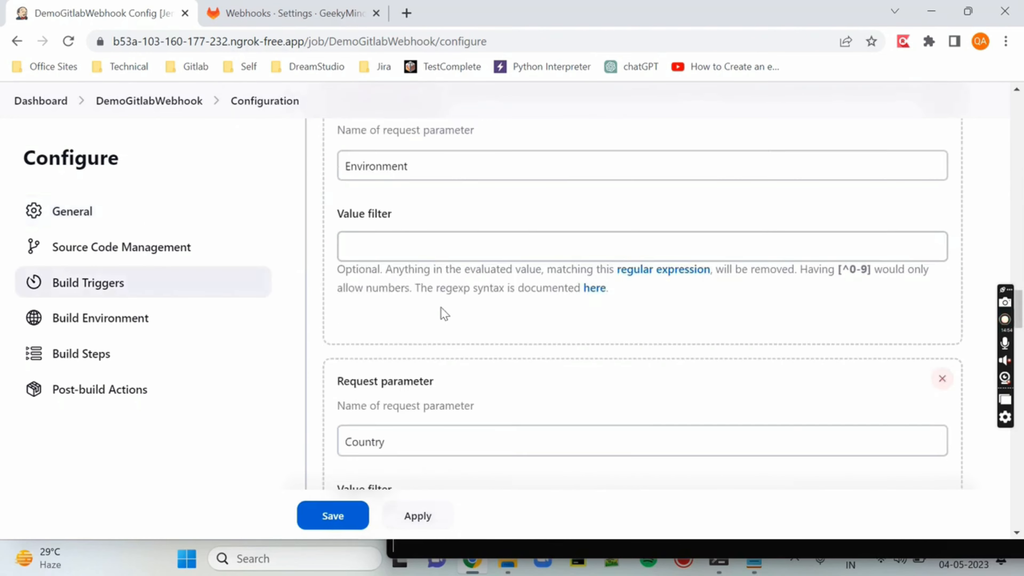
# Change the third echo line of the Windows batch command to "Country - %Country%" and save the job.
pyautogui.scroll(-10, 441, 314)
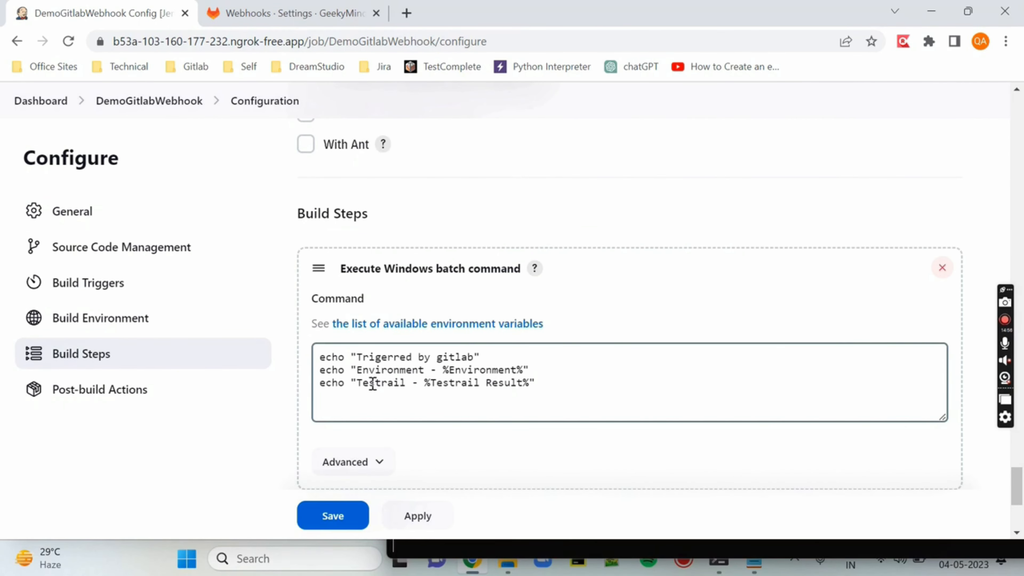
pyautogui.doubleClick(403, 382)
pyautogui.write('Country')
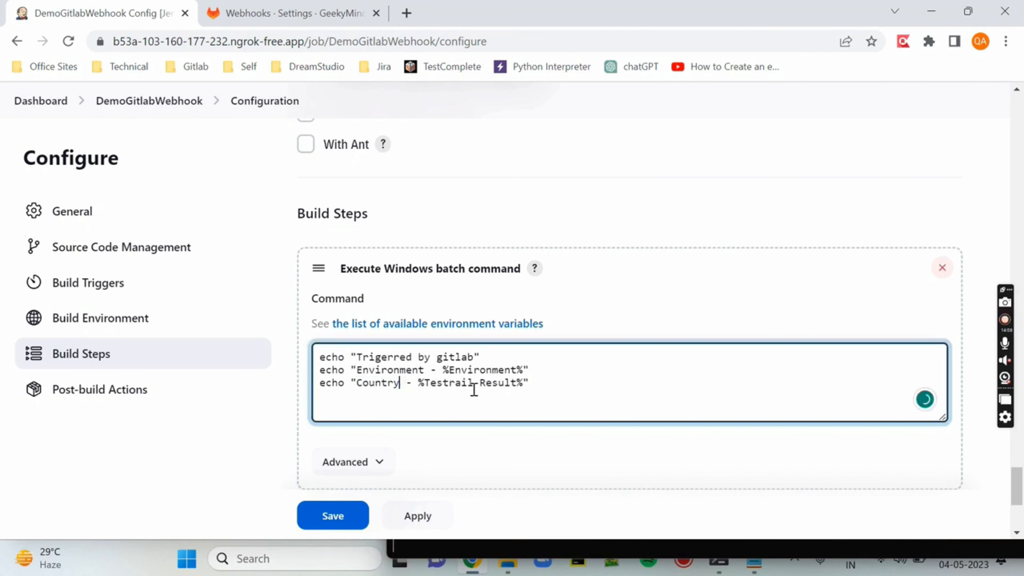
pyautogui.moveTo(503, 382); pyautogui.dragTo(373, 355)
pyautogui.write('Country')
pyautogui.click(431, 390)
pyautogui.click(332, 515)
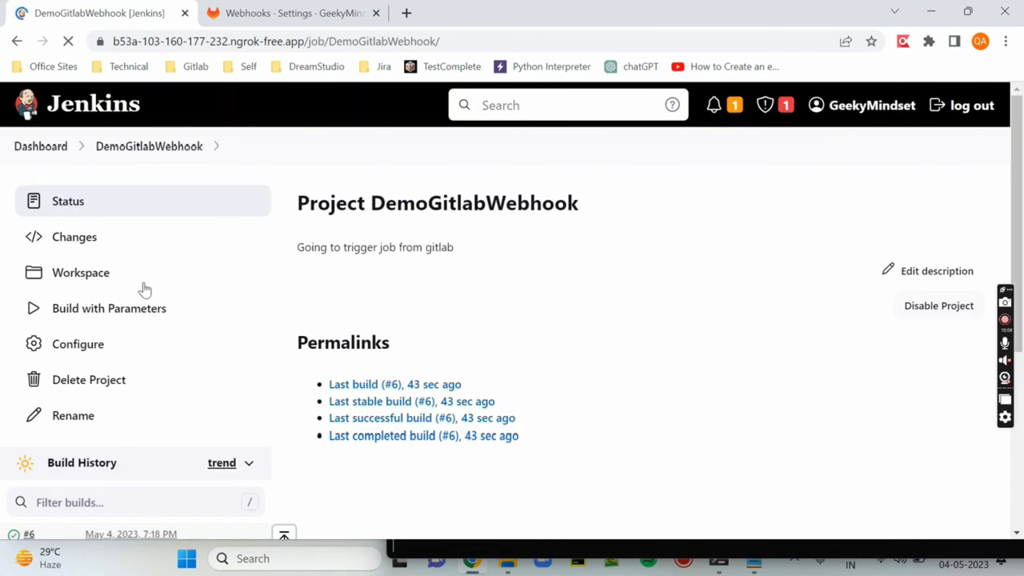
# Switch to GitLab and open README.md from the DemoWebhook repository's files for editing.
pyautogui.hotkey('ctrl', 'Tab')
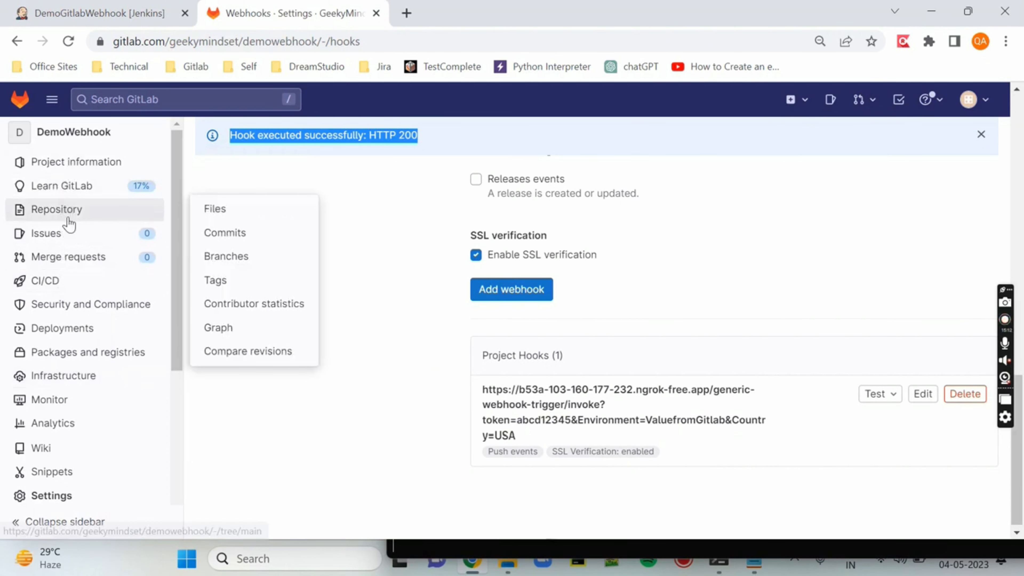
pyautogui.moveTo(137, 208)
pyautogui.click(204, 215)
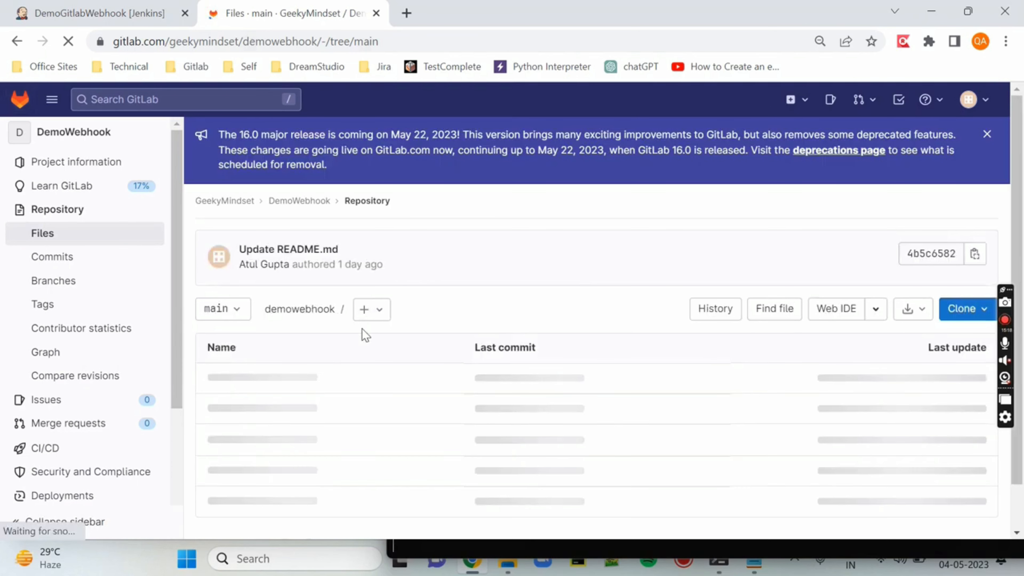
pyautogui.click(258, 378)
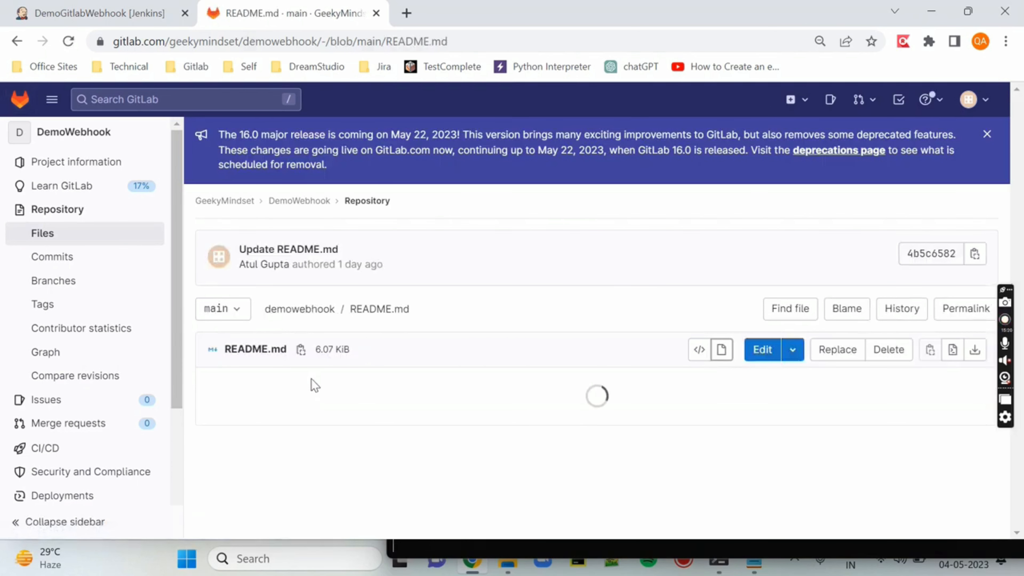
pyautogui.scroll(-3, 311, 381)
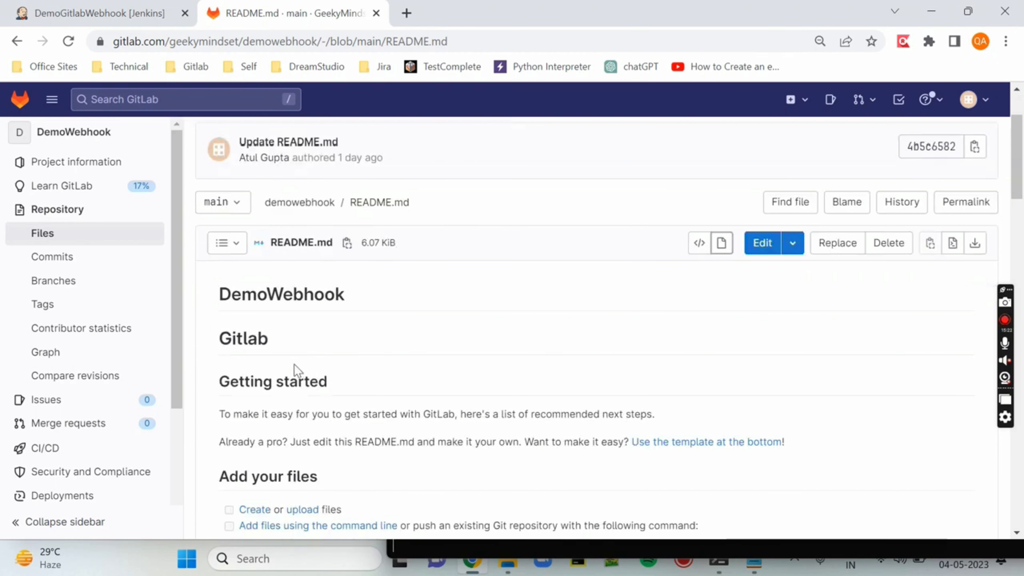
pyautogui.scroll(-3, 350, 399)
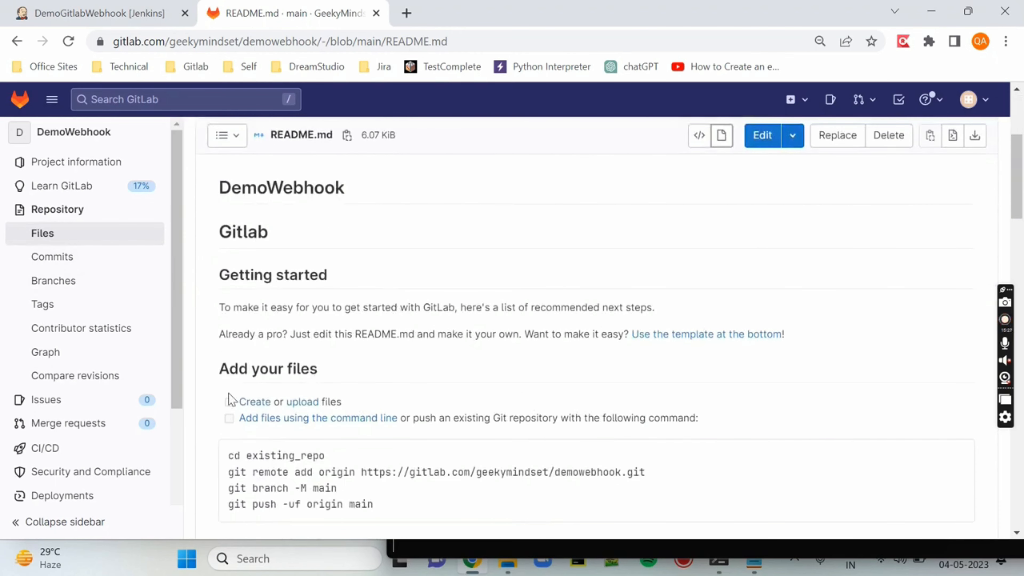
pyautogui.scroll(6, 340, 428)
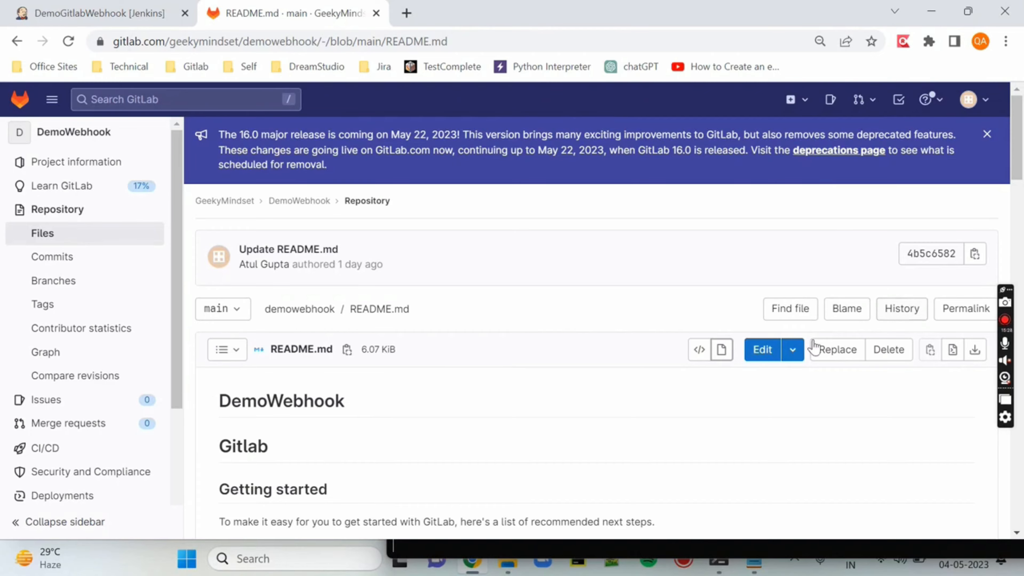
pyautogui.click(763, 350)
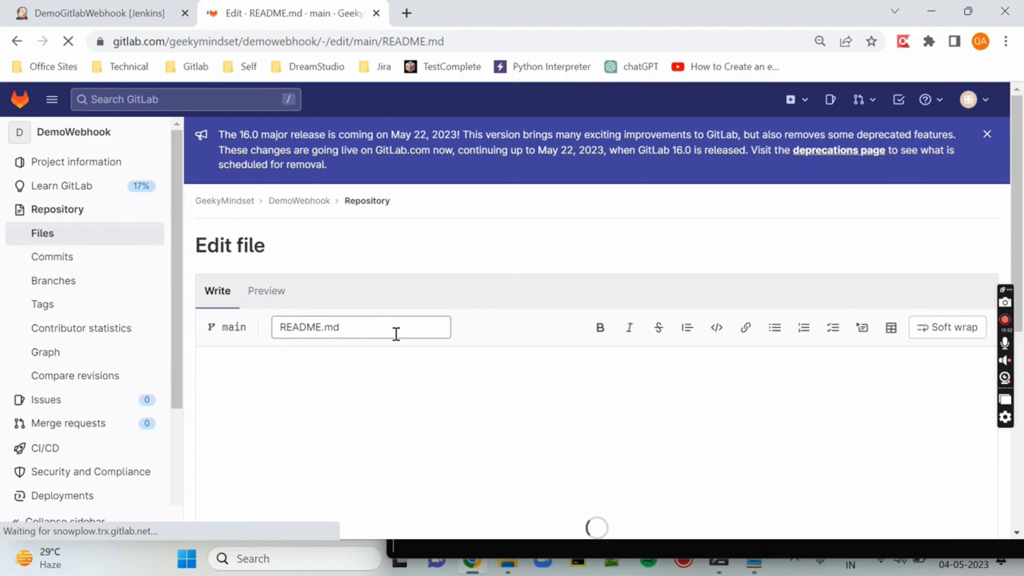
# Delete the "# Gitlab" line below the DemoWebhook title and commit the change to the main branch.
pyautogui.scroll(-1, 365, 358)
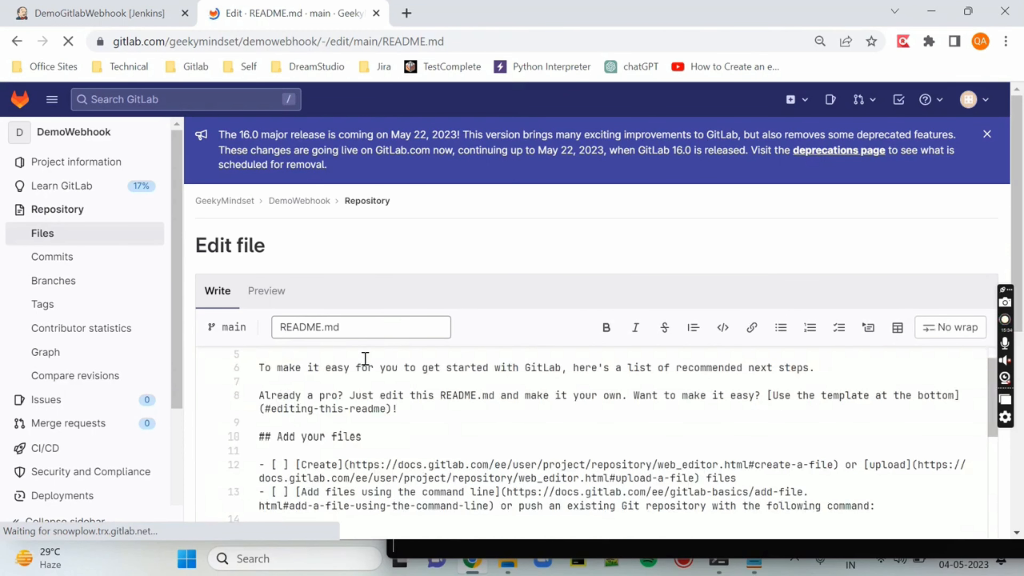
pyautogui.scroll(1, 359, 355)
pyautogui.click(305, 368)
pyautogui.press('BackSpace')
pyautogui.press('BackSpace')
pyautogui.press('BackSpace')
pyautogui.press('BackSpace')
pyautogui.press('BackSpace')
pyautogui.press('BackSpace')
pyautogui.press('BackSpace')
pyautogui.press('BackSpace')
pyautogui.press('BackSpace')
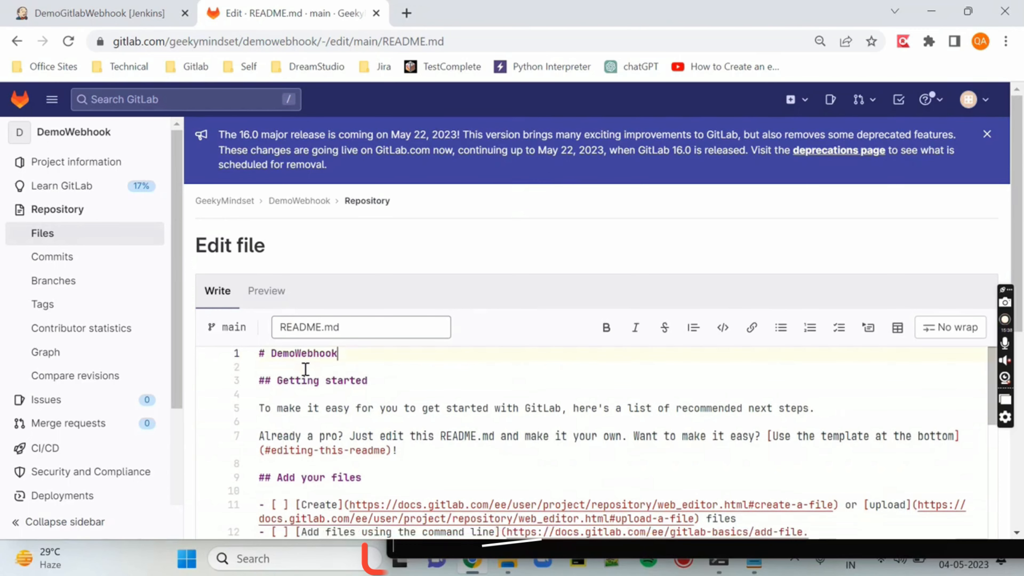
pyautogui.scroll(-5, 575, 242)
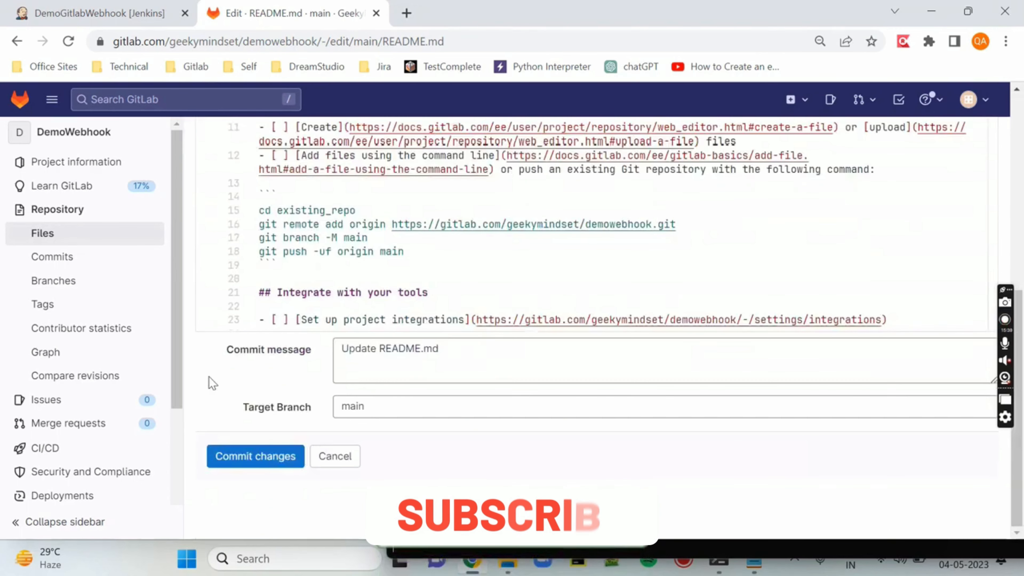
pyautogui.click(255, 456)
# Check the Jenkins build history and the commit message in GitLab, ending on the Jenkins job page.
pyautogui.click(99, 13)
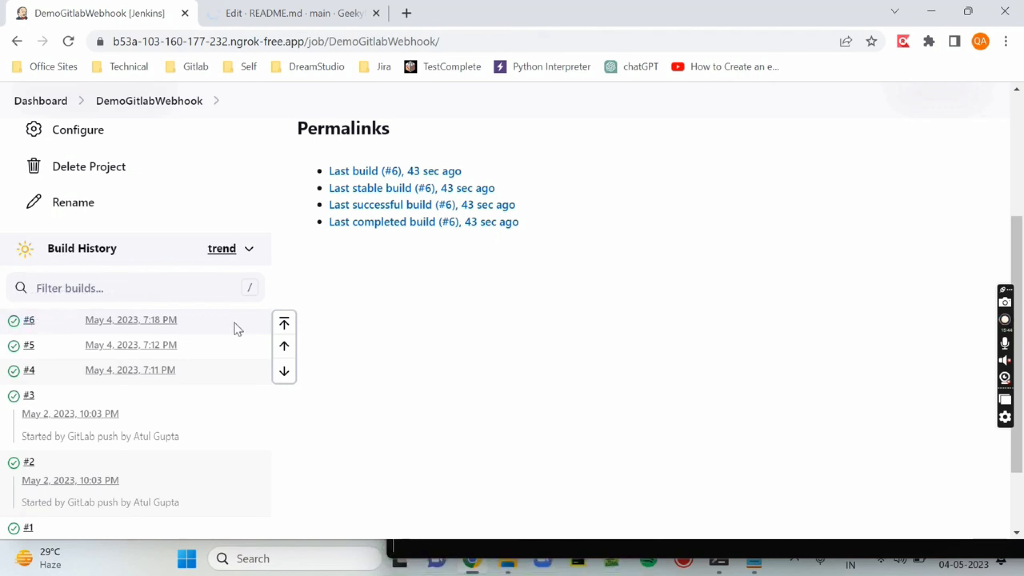
pyautogui.hotkey('ctrl', 'Tab')
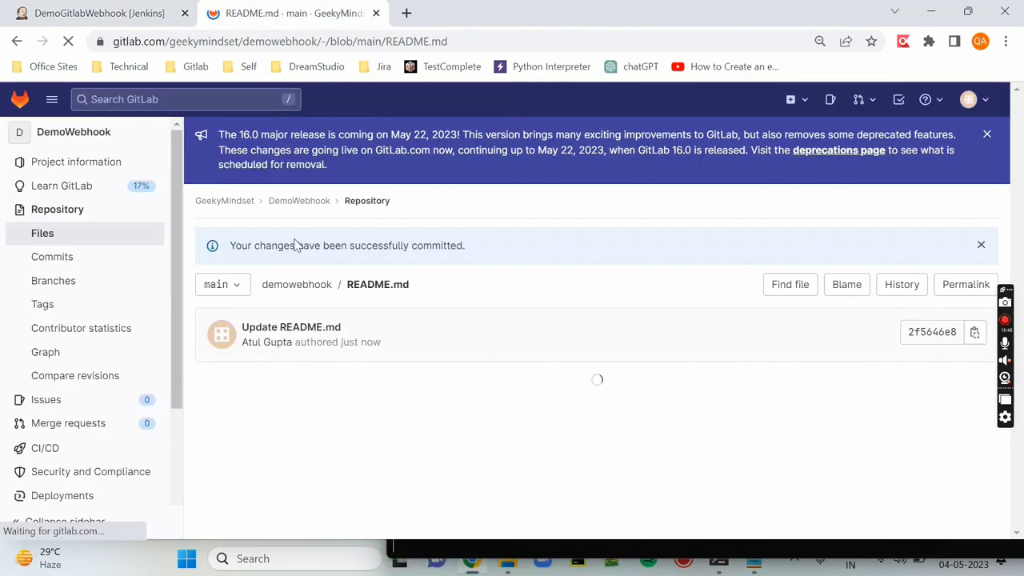
pyautogui.moveTo(472, 247); pyautogui.dragTo(231, 246)
pyautogui.hotkey('ctrl', 'Tab')
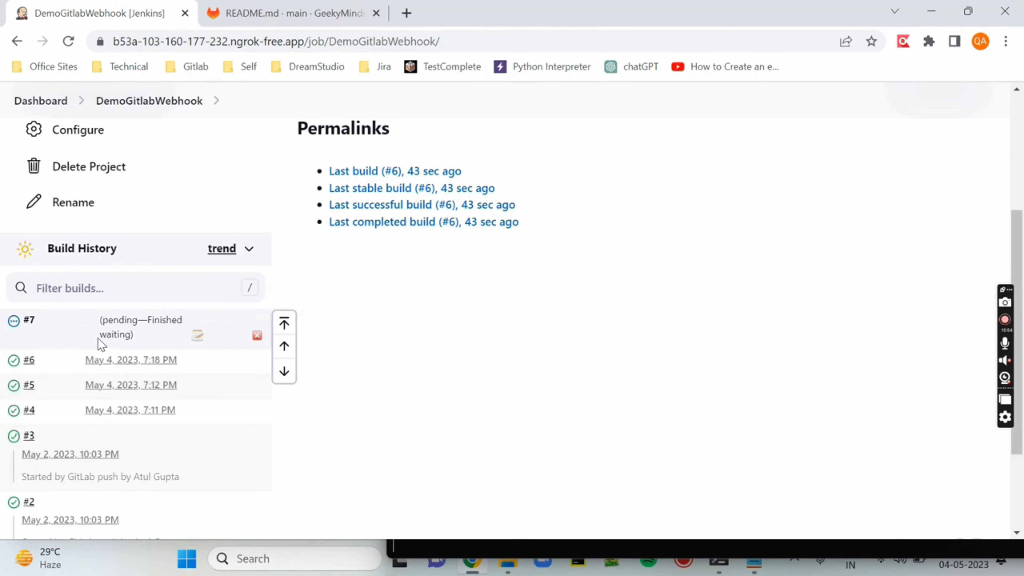
# Open the console output of build #7 and examine the echoed Country and Environment values.
pyautogui.click(29, 321)
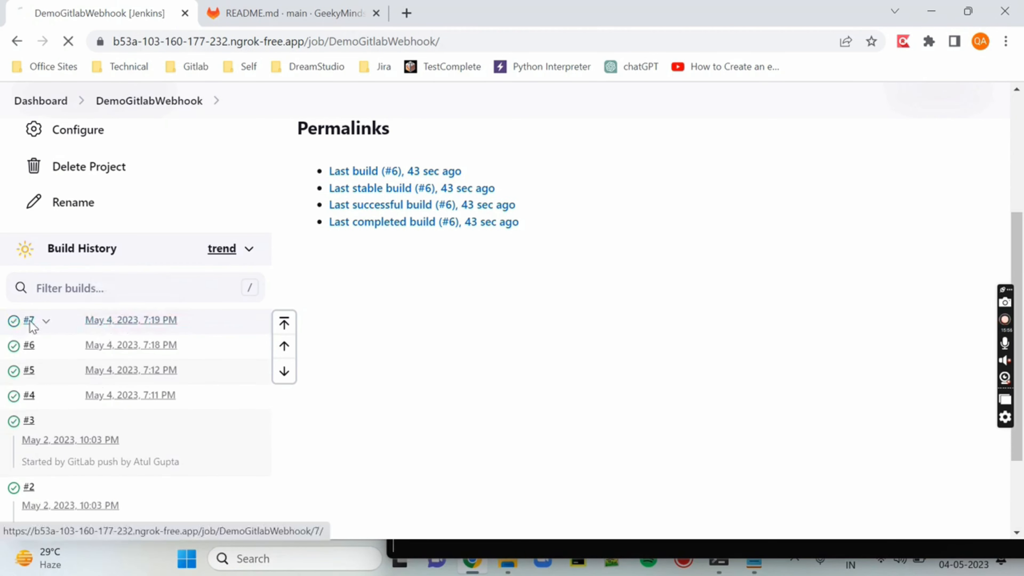
pyautogui.click(82, 272)
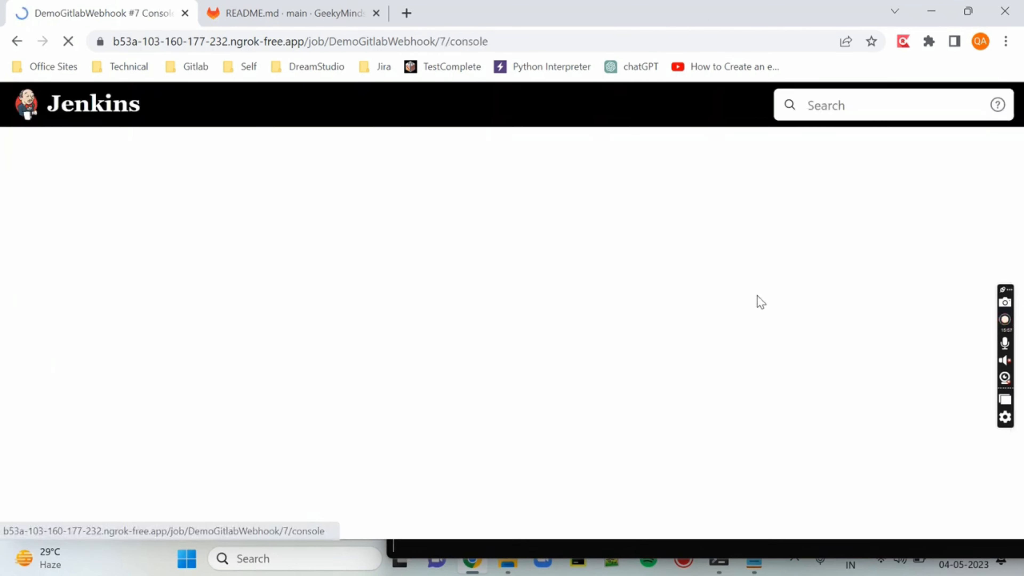
pyautogui.scroll(-2, 651, 390)
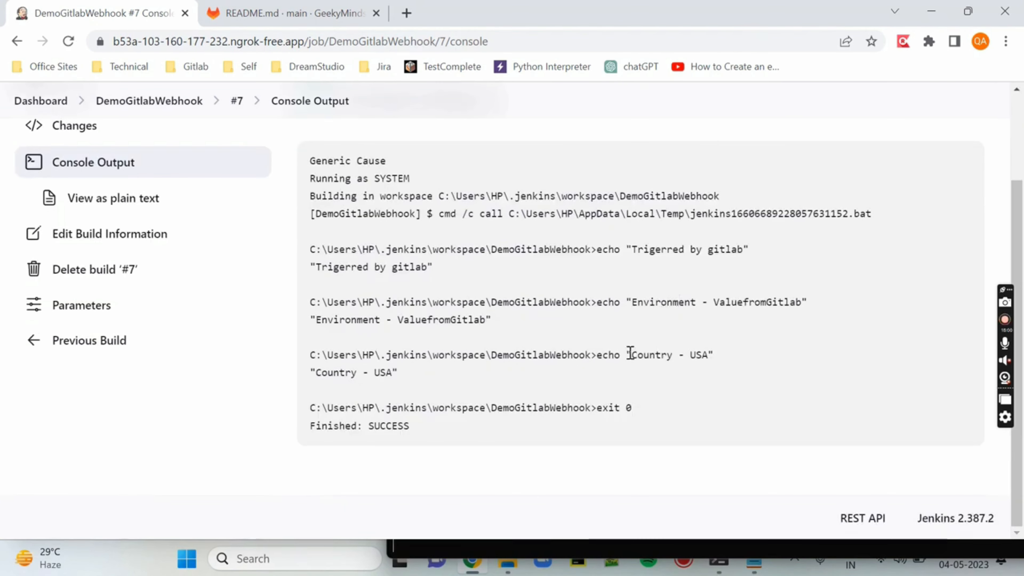
pyautogui.moveTo(630, 353); pyautogui.dragTo(737, 348)
pyautogui.moveTo(628, 302); pyautogui.dragTo(813, 304)
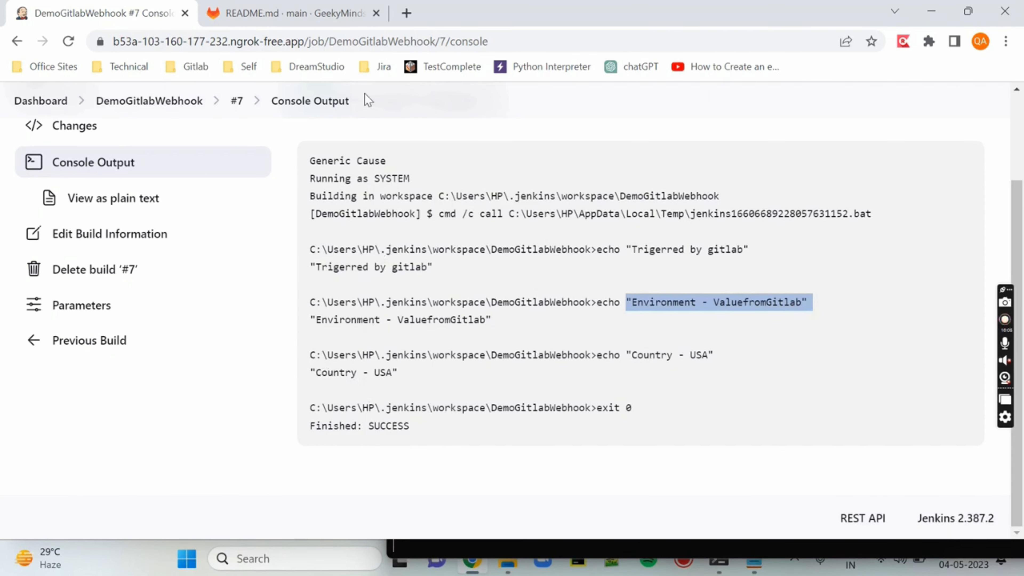
# Switch to GitLab and open the DemoWebhook project's existing push-event webhook for editing.
pyautogui.click(339, 12)
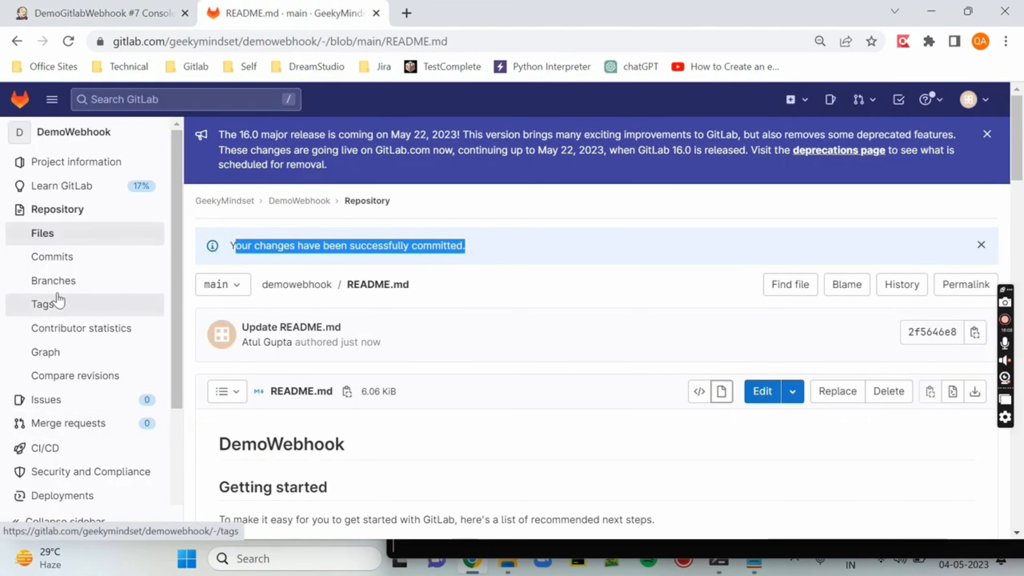
pyautogui.scroll(-4, 63, 391)
pyautogui.moveTo(66, 485)
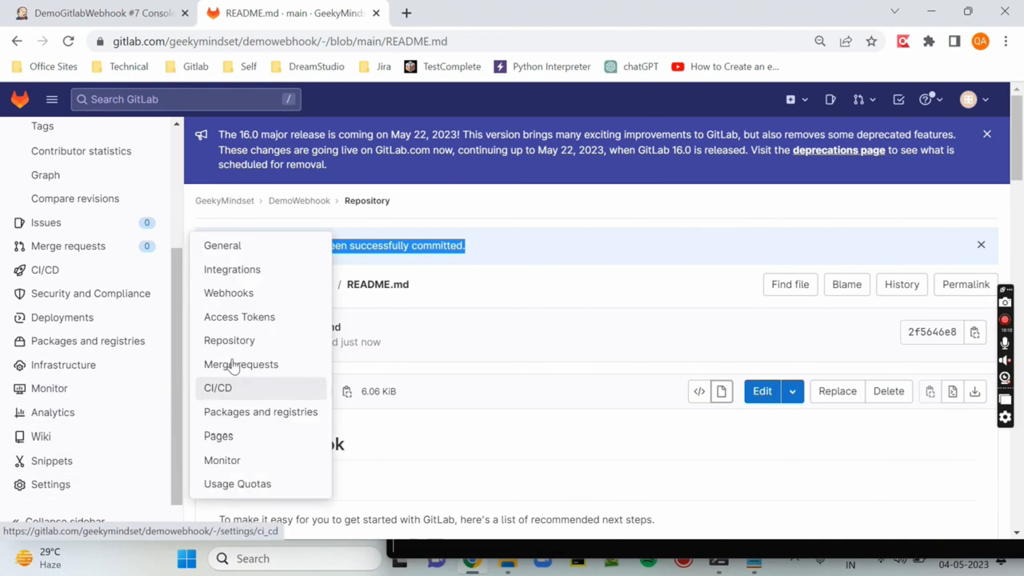
pyautogui.click(235, 292)
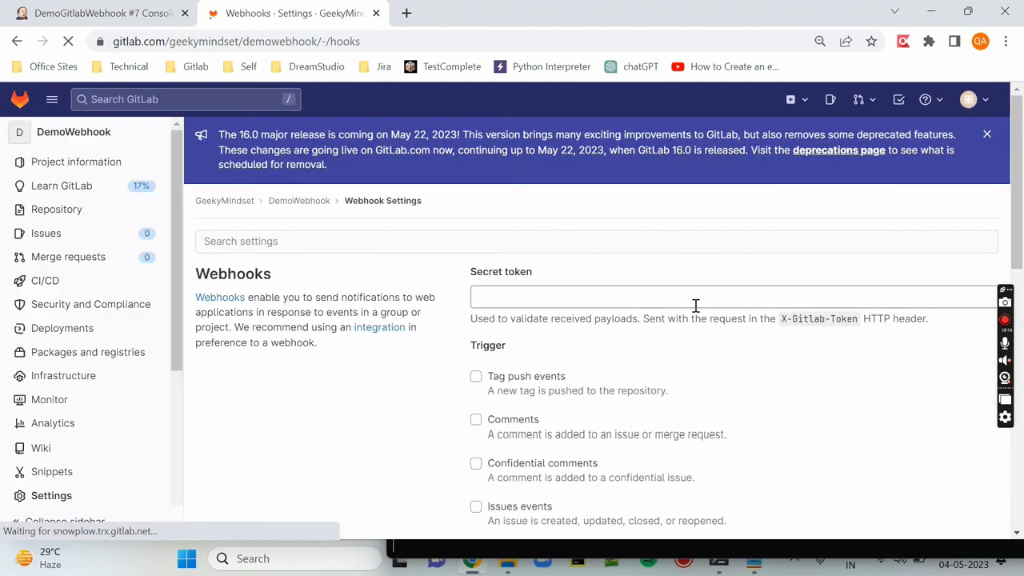
pyautogui.scroll(-15, 566, 362)
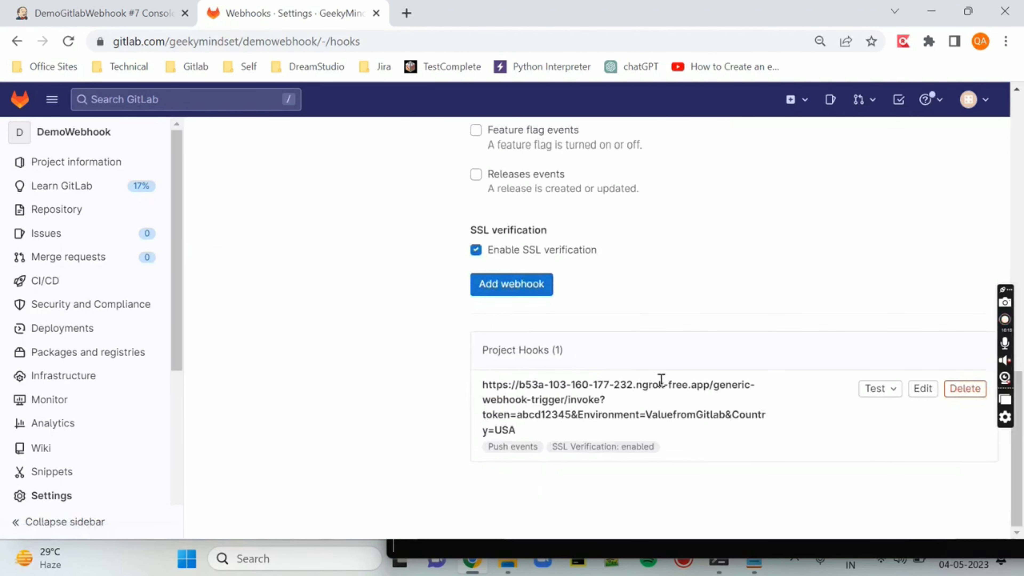
pyautogui.click(926, 390)
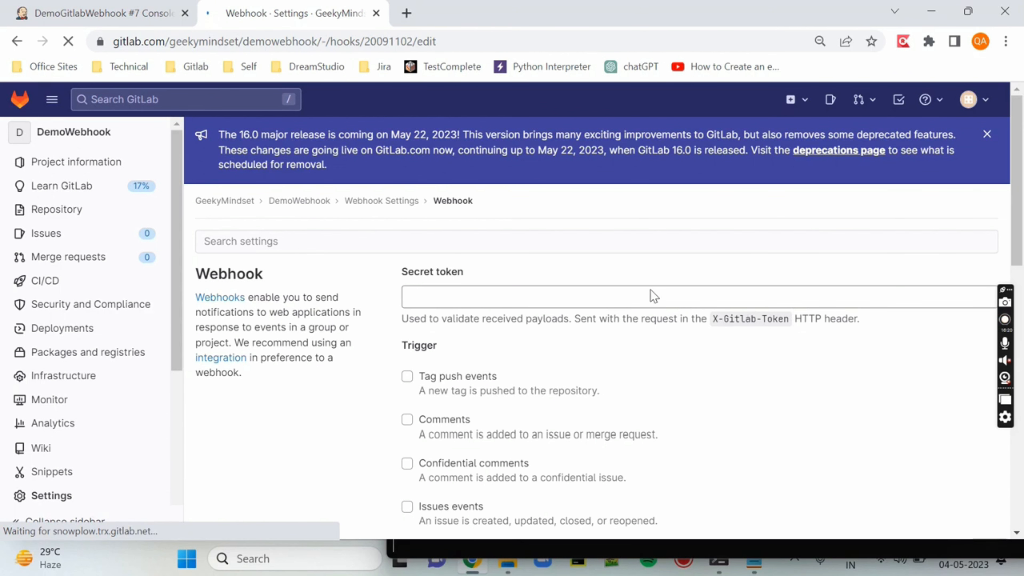
# Set the Country parameter at the end of the webhook URL to Canada.
pyautogui.click(663, 292)
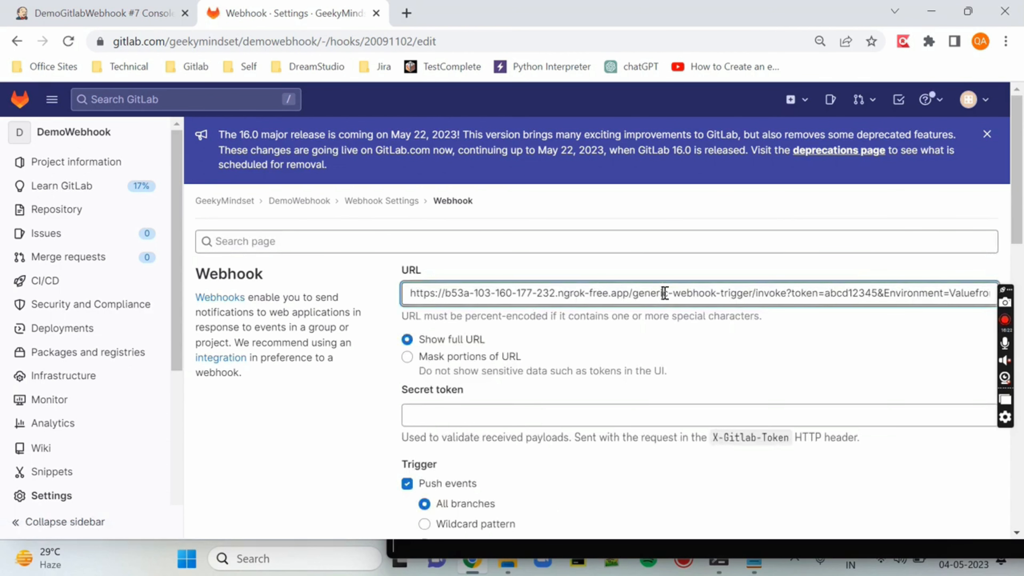
pyautogui.press('End')
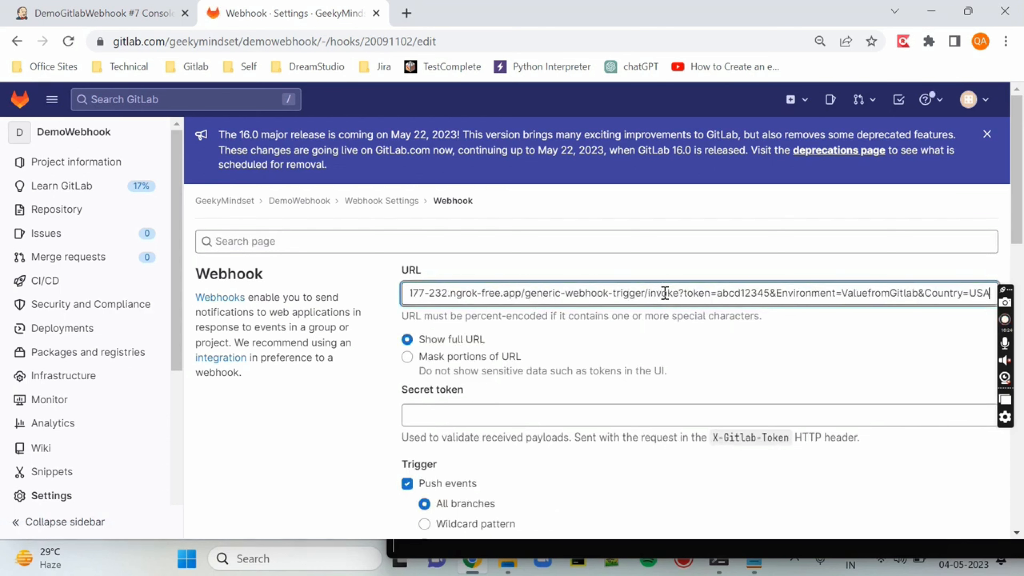
pyautogui.moveTo(967, 296); pyautogui.dragTo(984, 296)
pyautogui.write('Canada')
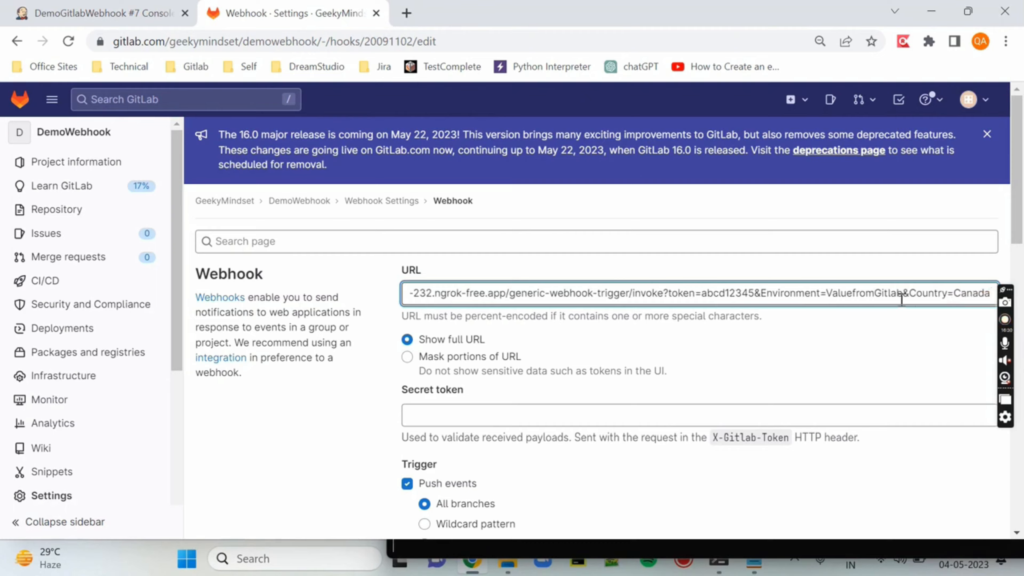
# Set the Environment parameter in the webhook URL to NewEnvGitlab and save the webhook changes.
pyautogui.click(826, 294)
pyautogui.write('New')
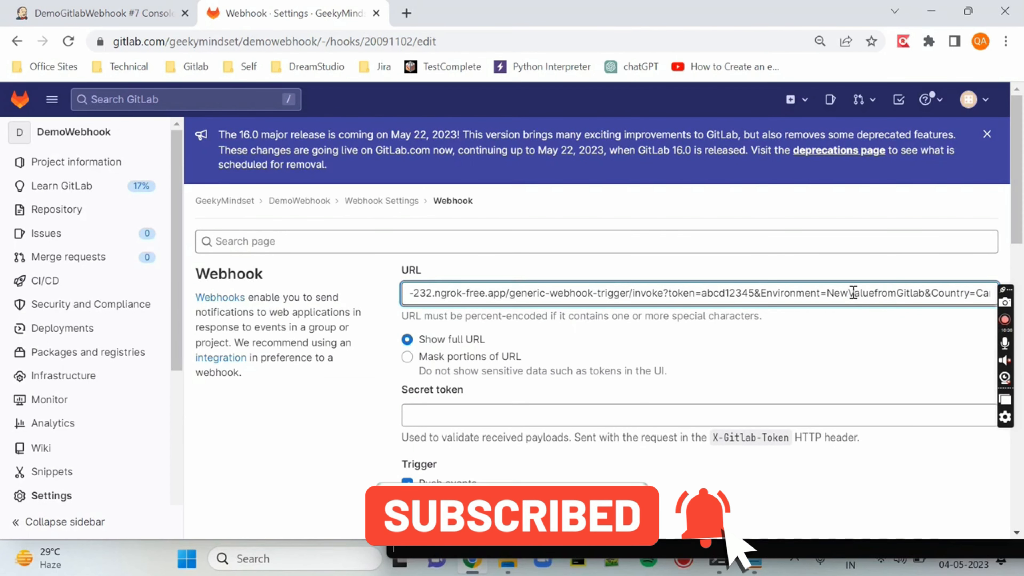
pyautogui.moveTo(848, 292); pyautogui.dragTo(895, 294)
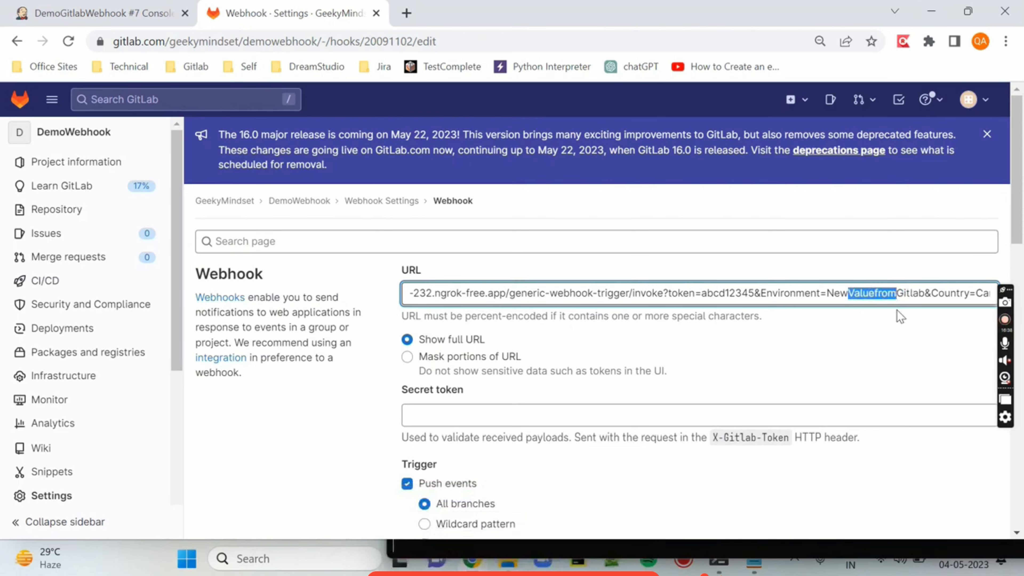
pyautogui.write('Env')
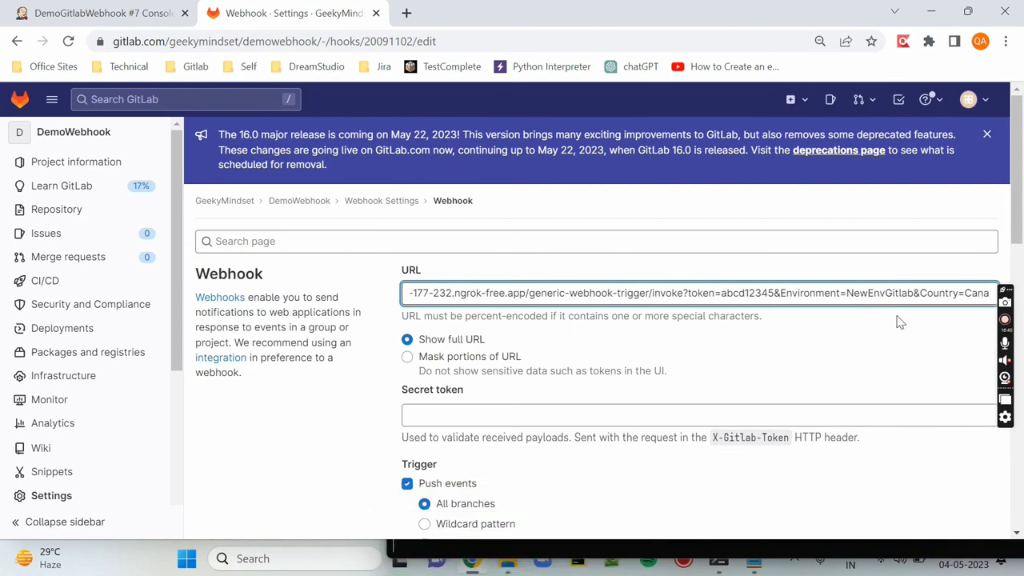
pyautogui.doubleClick(937, 292)
pyautogui.doubleClick(976, 293)
pyautogui.scroll(-15, 400, 383)
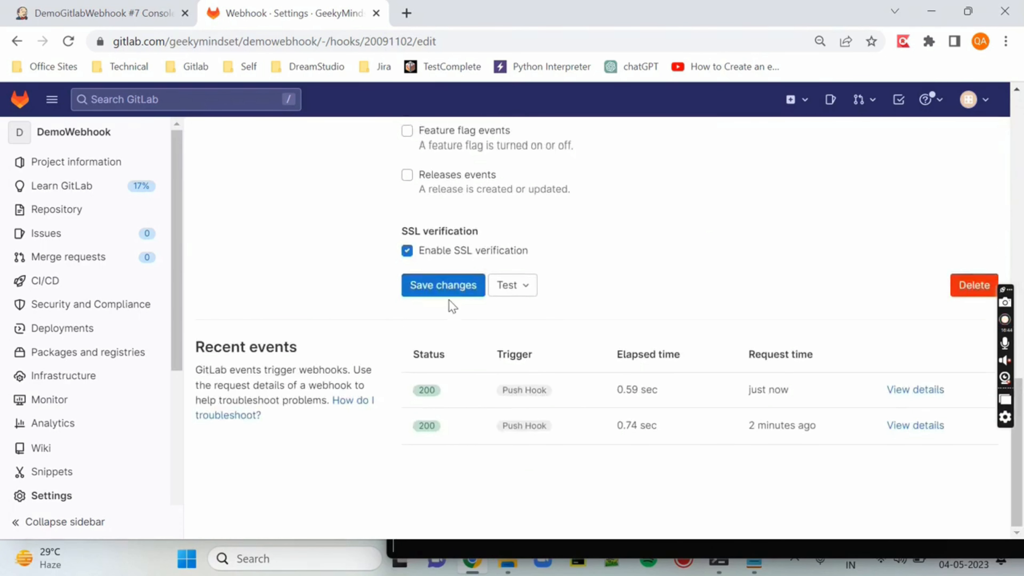
pyautogui.click(451, 287)
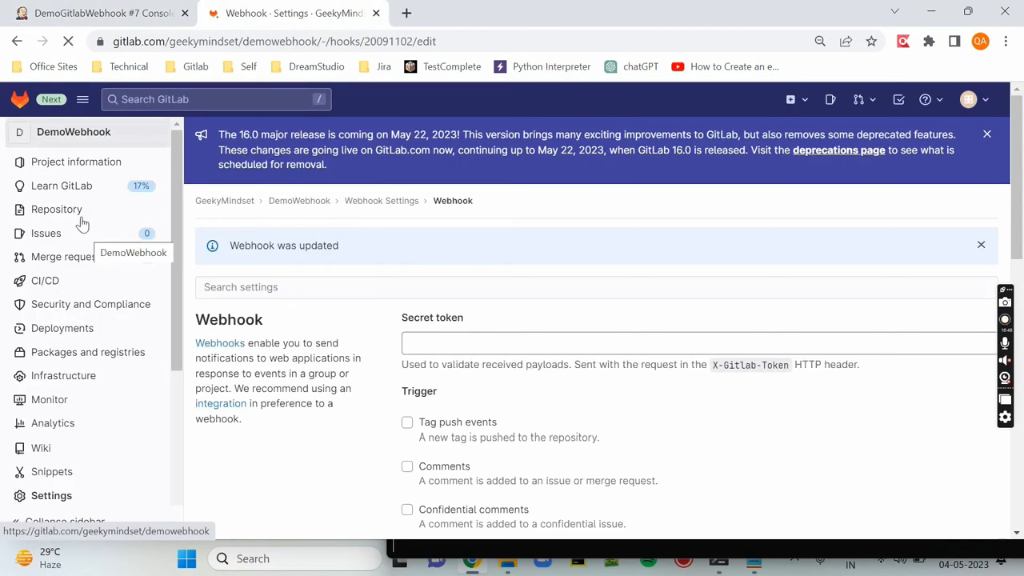
# Open README.md from the DemoWebhook repository's files on the main branch for editing.
pyautogui.moveTo(71, 220)
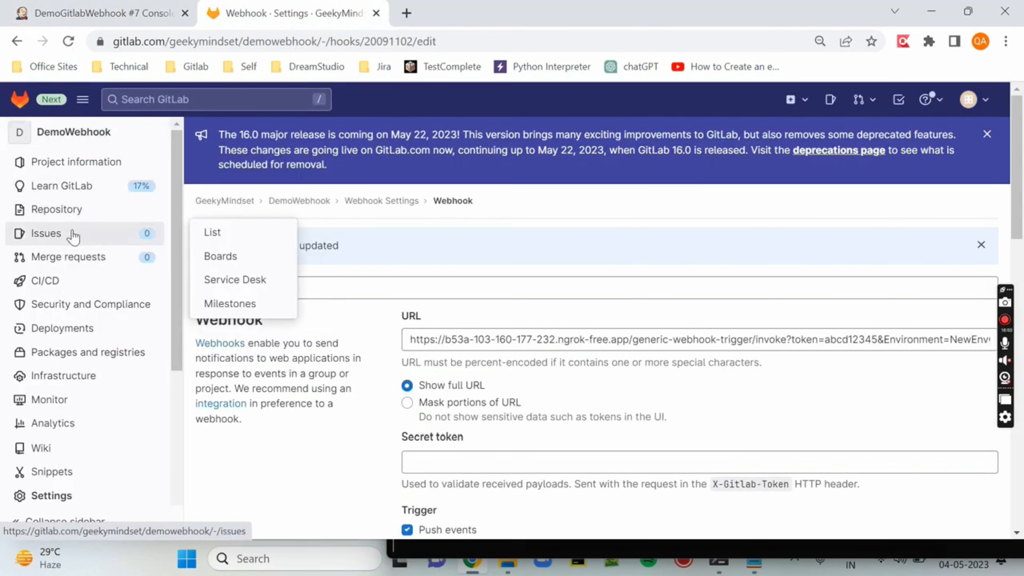
pyautogui.click(221, 214)
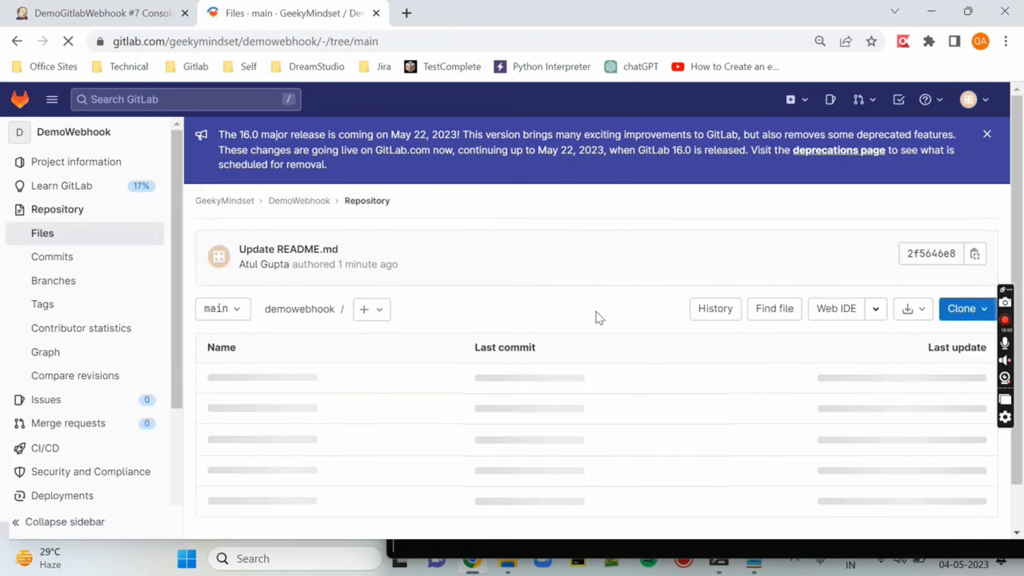
pyautogui.scroll(-5, 264, 221)
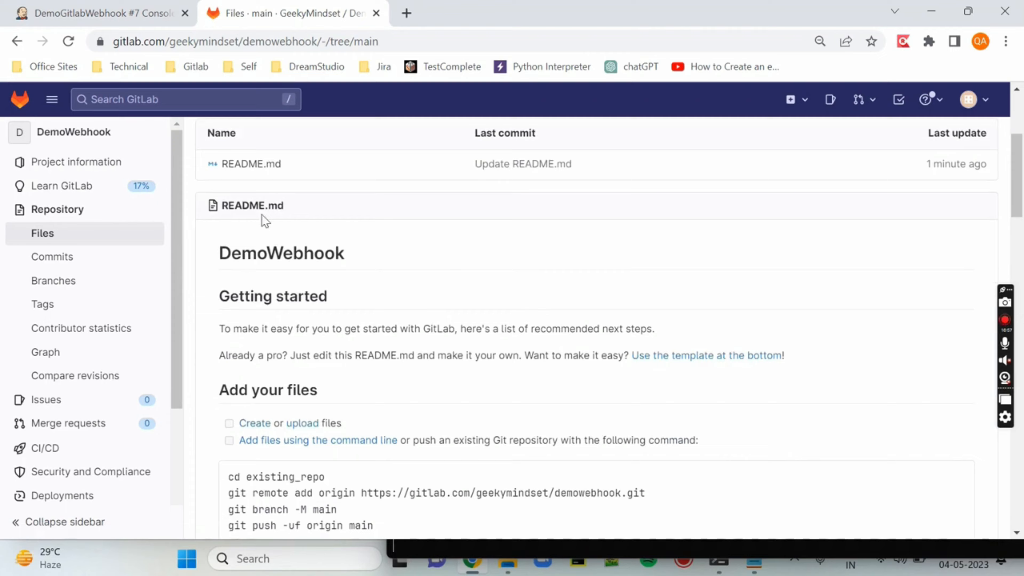
pyautogui.click(248, 165)
pyautogui.click(764, 350)
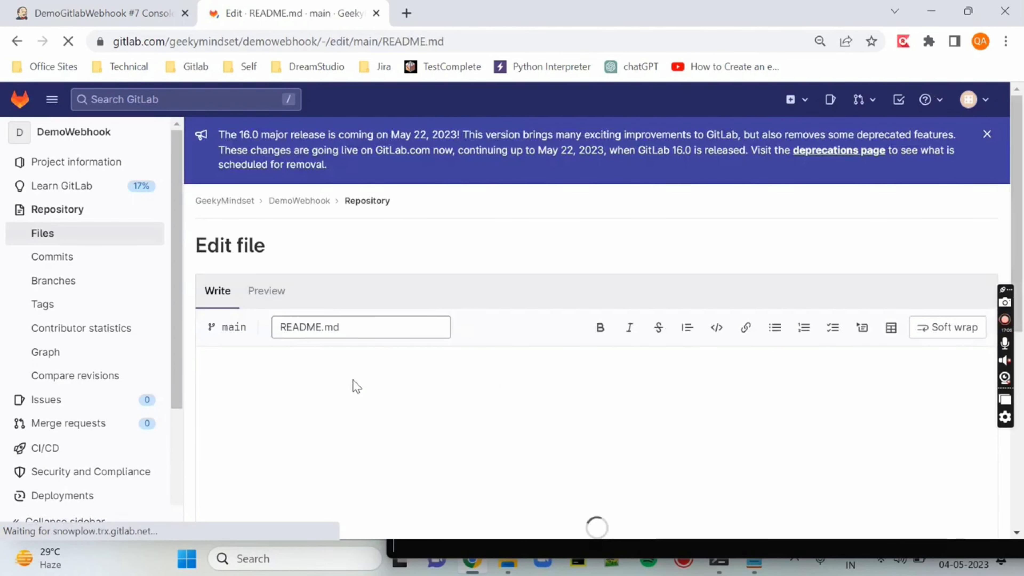
# Add the line "# GitLab Override" below the DemoWebhook title in README.md and commit the change to the main branch.
pyautogui.scroll(-1, 357, 370)
pyautogui.click(359, 357)
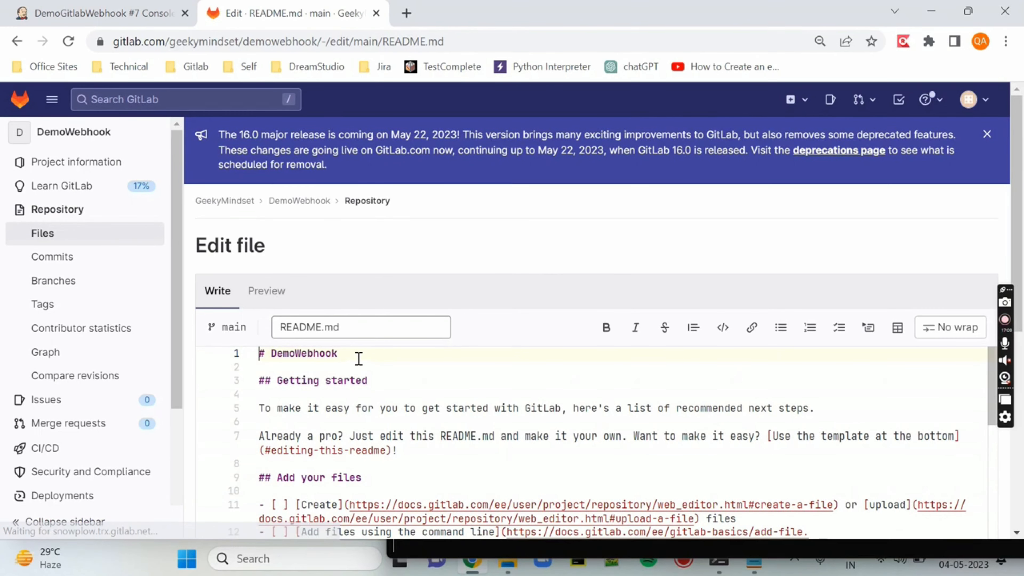
pyautogui.press('Return')
pyautogui.write('# Got')
pyautogui.write('italb')
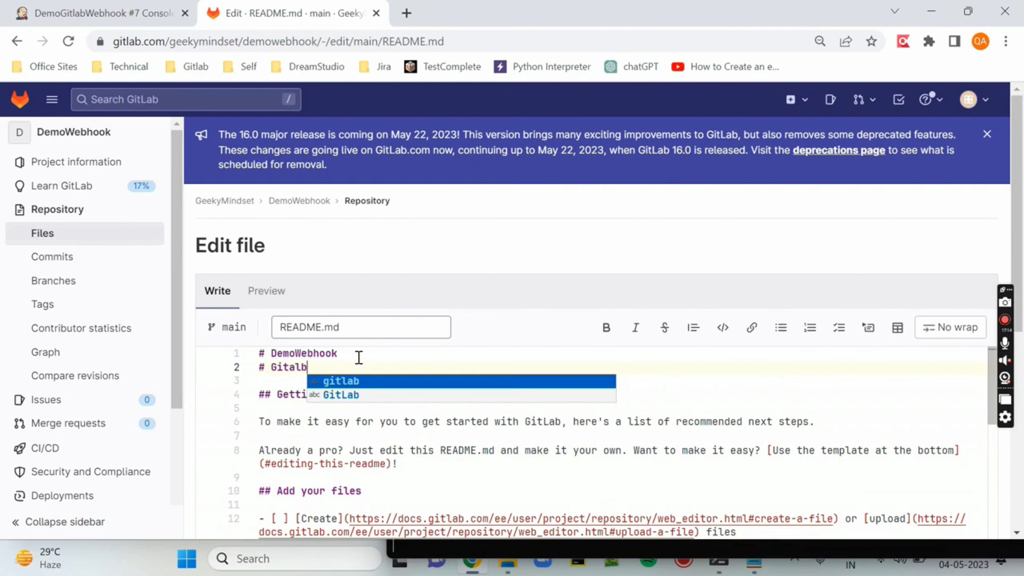
pyautogui.press('Down')
pyautogui.press('Return')
pyautogui.write('Override')
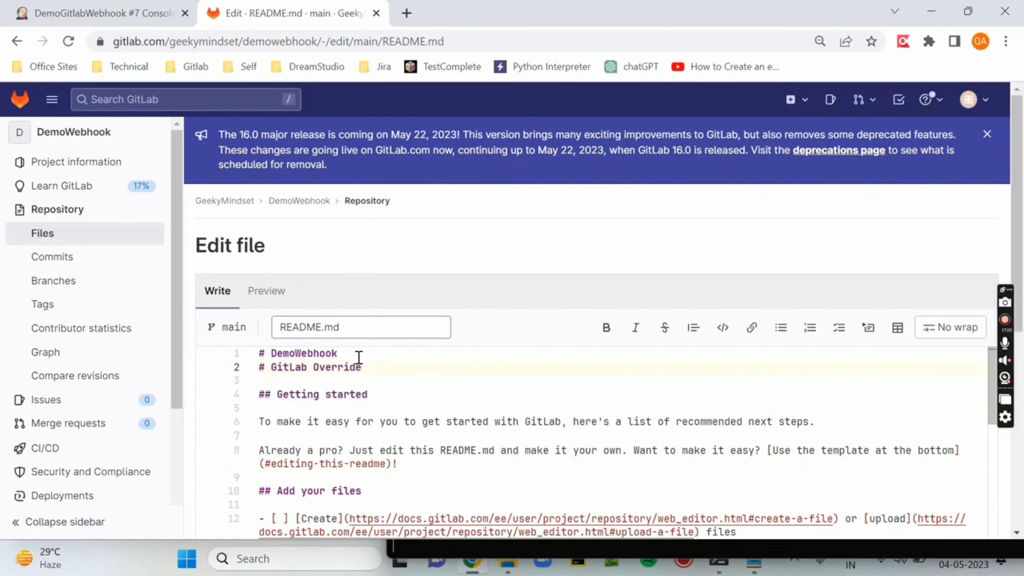
pyautogui.scroll(-7, 544, 300)
pyautogui.click(266, 456)
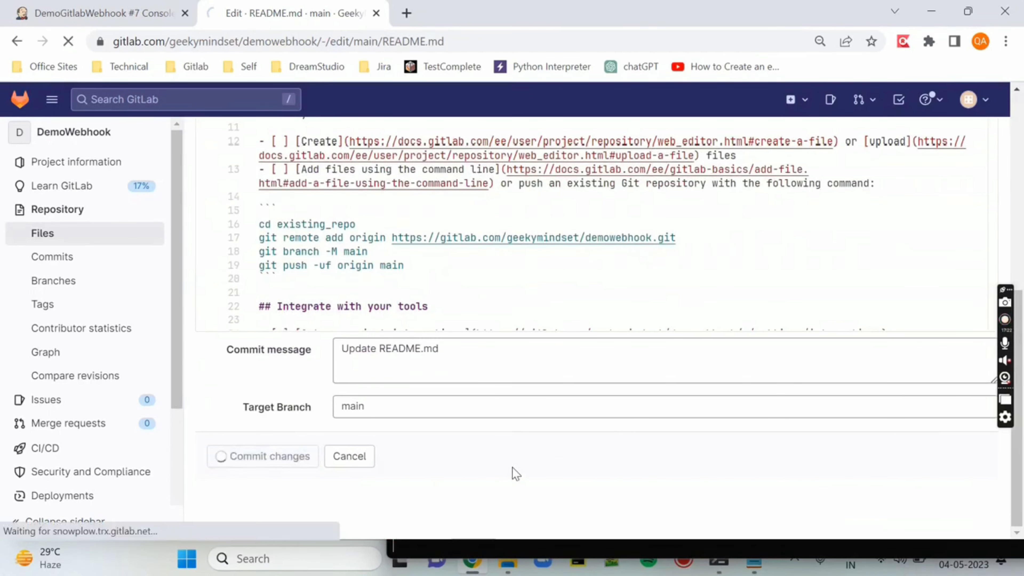
pyautogui.scroll(7, 516, 474)
# Switch to the DemoGitlabWebhook job in Jenkins and examine the Environment and Country values in build #8's console output.
pyautogui.click(140, 13)
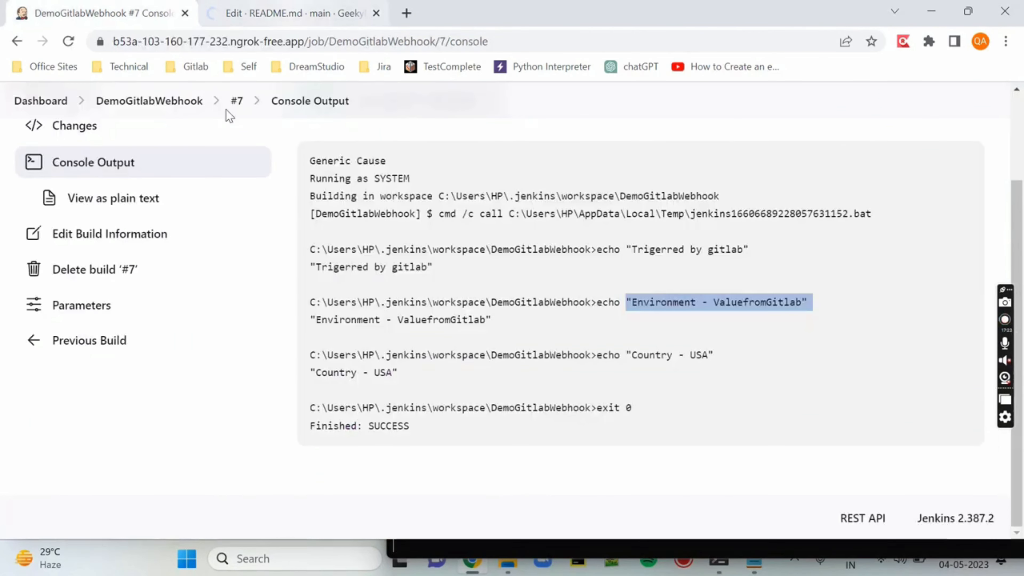
pyautogui.click(170, 107)
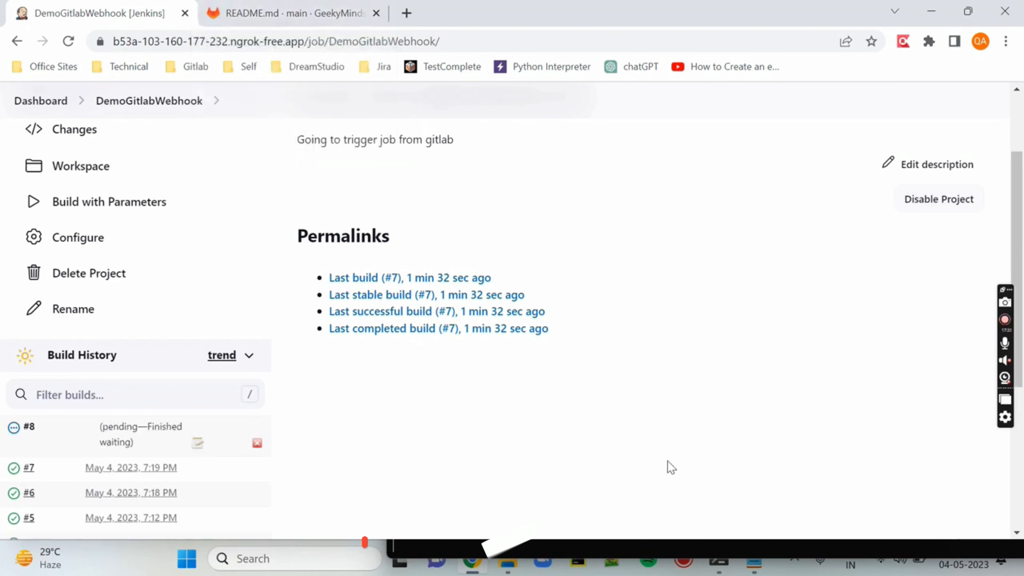
pyautogui.click(30, 429)
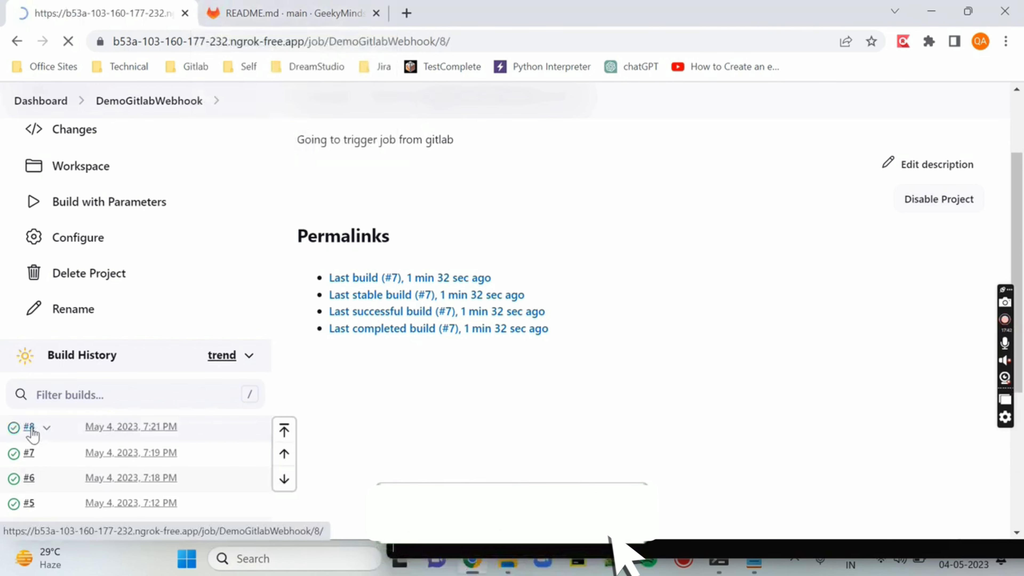
pyautogui.click(80, 278)
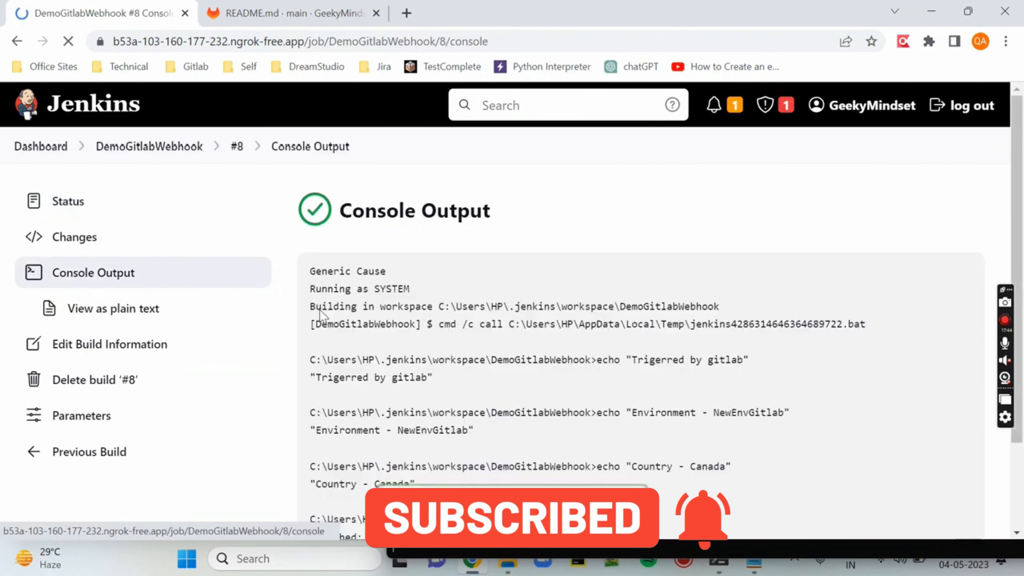
pyautogui.scroll(-3, 638, 365)
pyautogui.moveTo(715, 305); pyautogui.dragTo(784, 305)
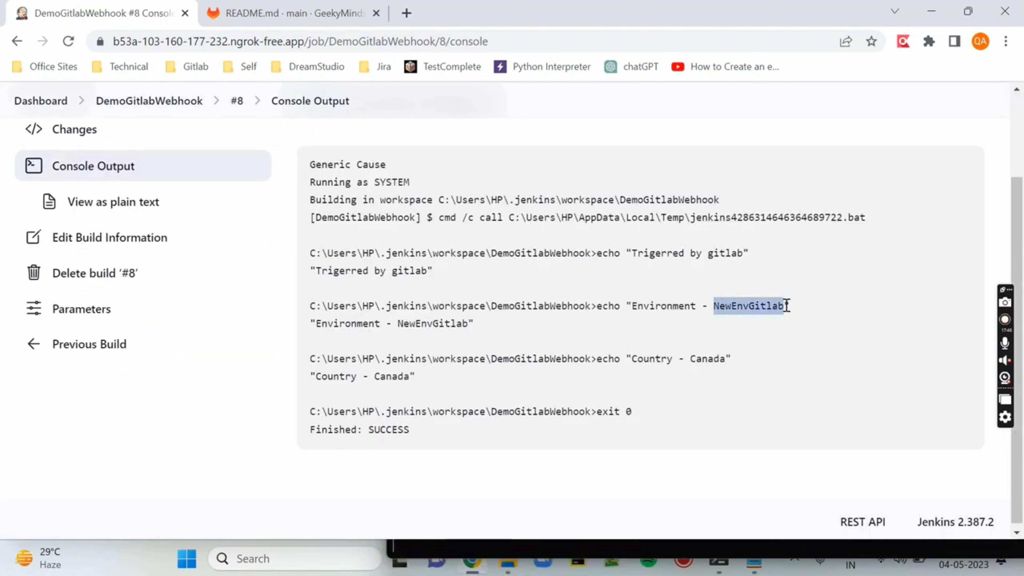
pyautogui.moveTo(622, 359); pyautogui.dragTo(731, 373)
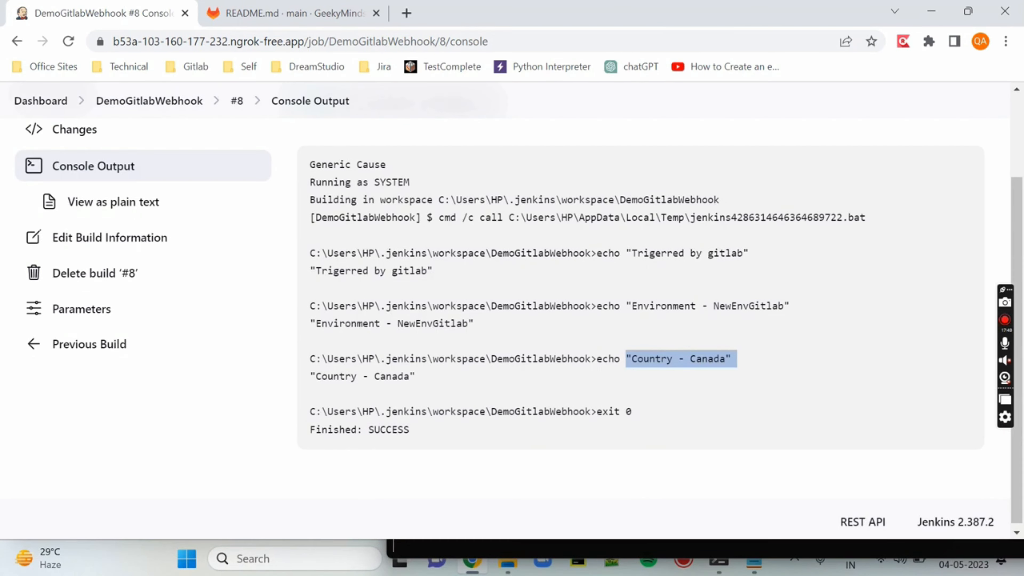
pyautogui.click(712, 464)
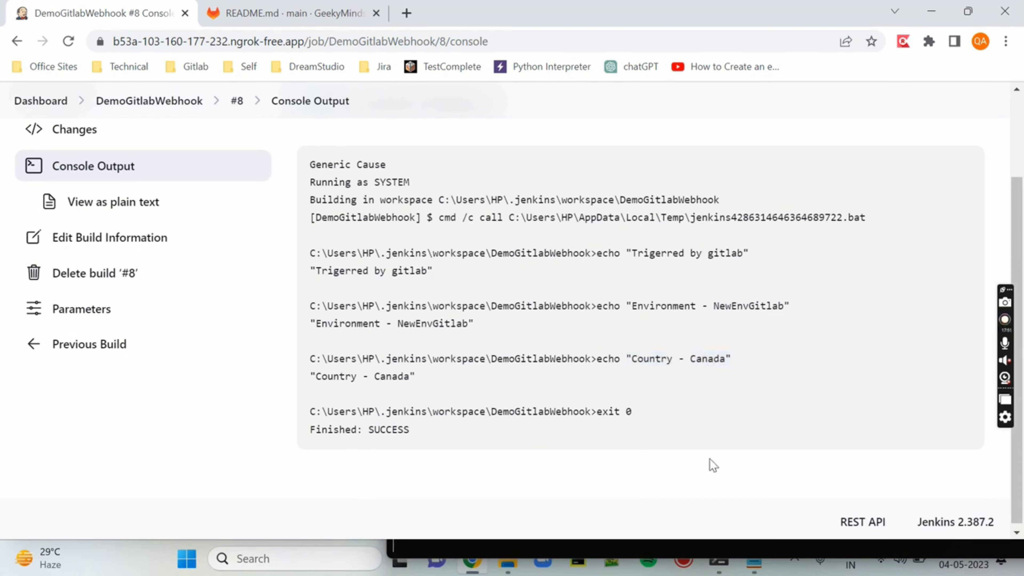